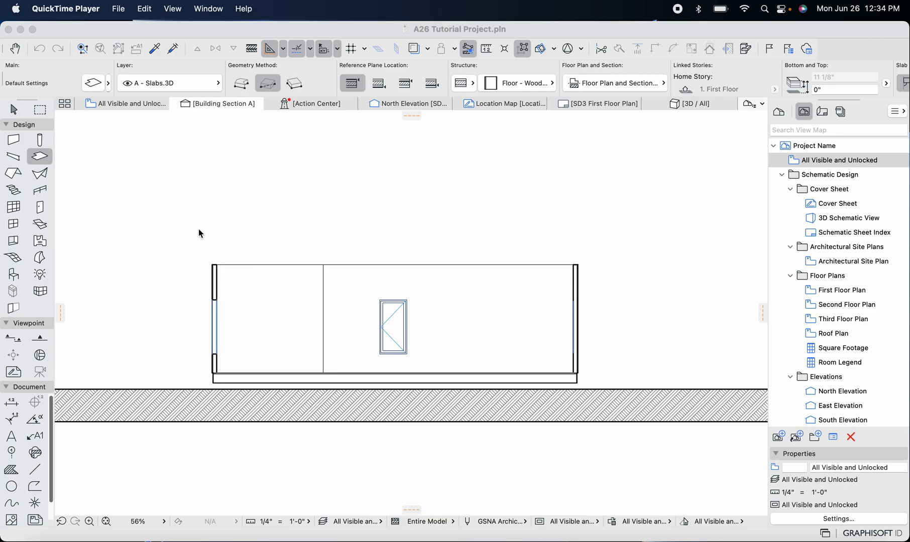
Open the All Visible and Unlocked floor plan view with the whole first-floor layout in view.
left_click(138, 107)
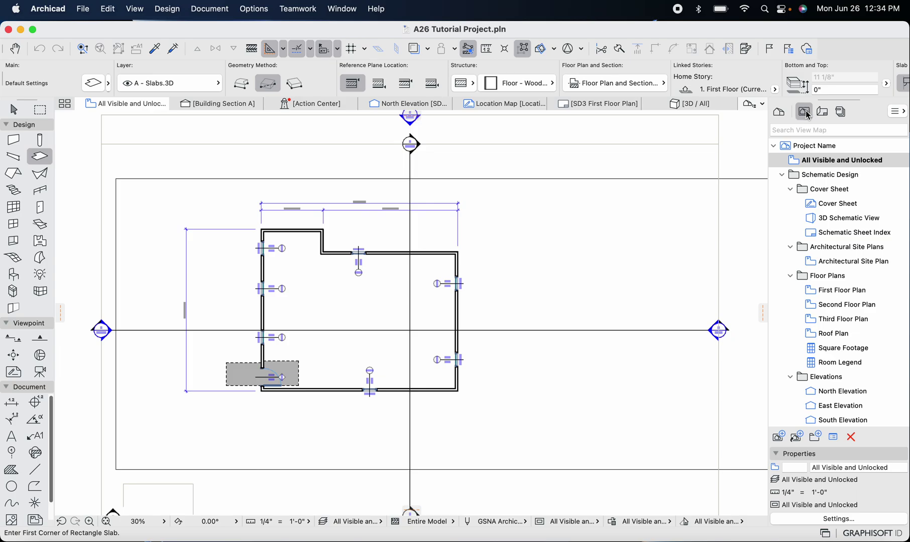
double_click(817, 162)
scroll(304, 243, "up", 3)
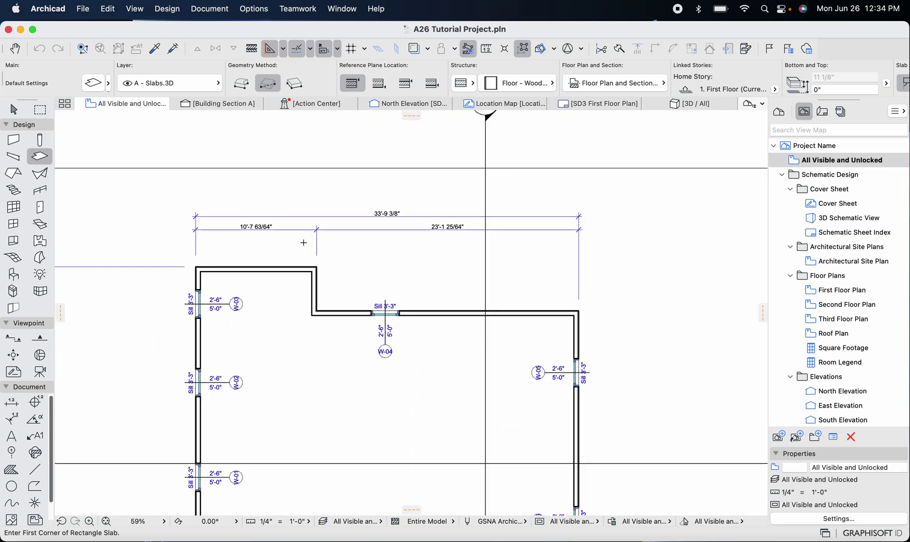
scroll(303, 242, "down", 5)
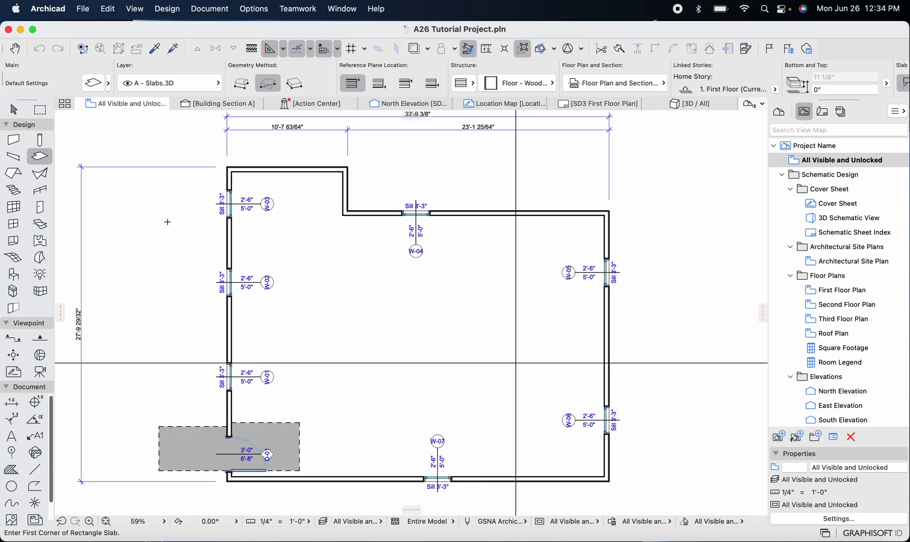
Look through the Slab tool's favorites in the Ceilings and Floors folders.
left_click(52, 160)
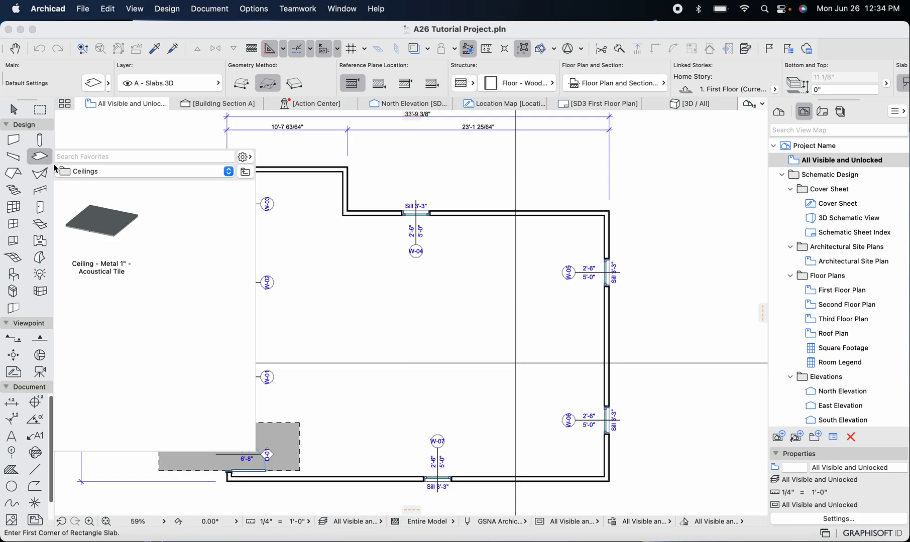
left_click(123, 175)
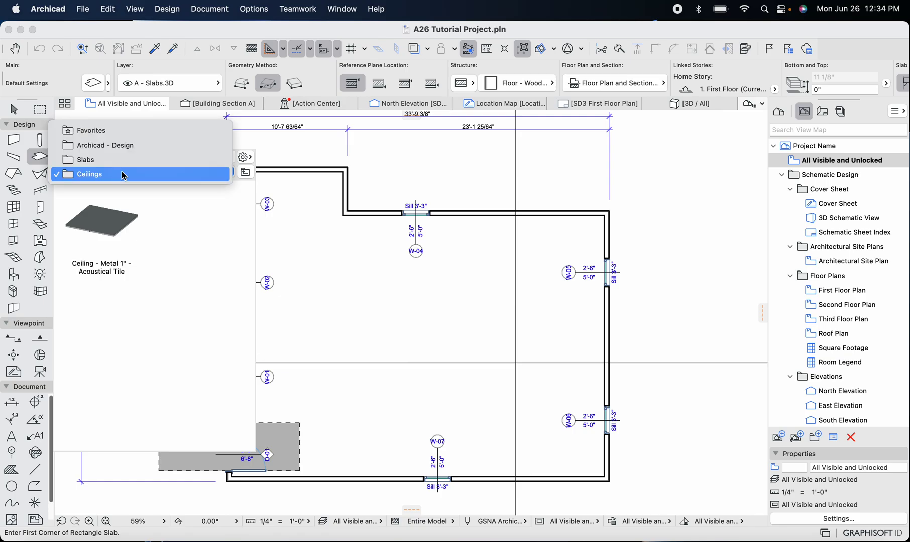
left_click(117, 160)
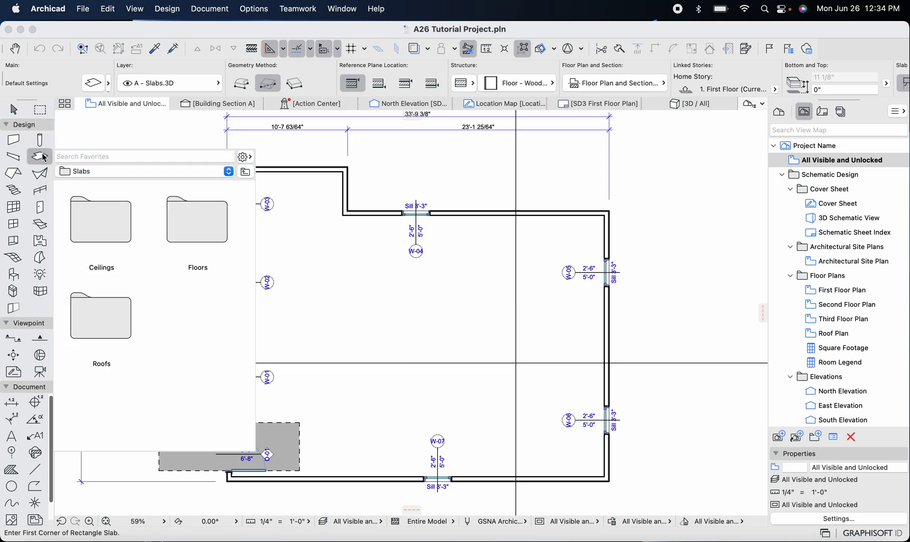
double_click(200, 234)
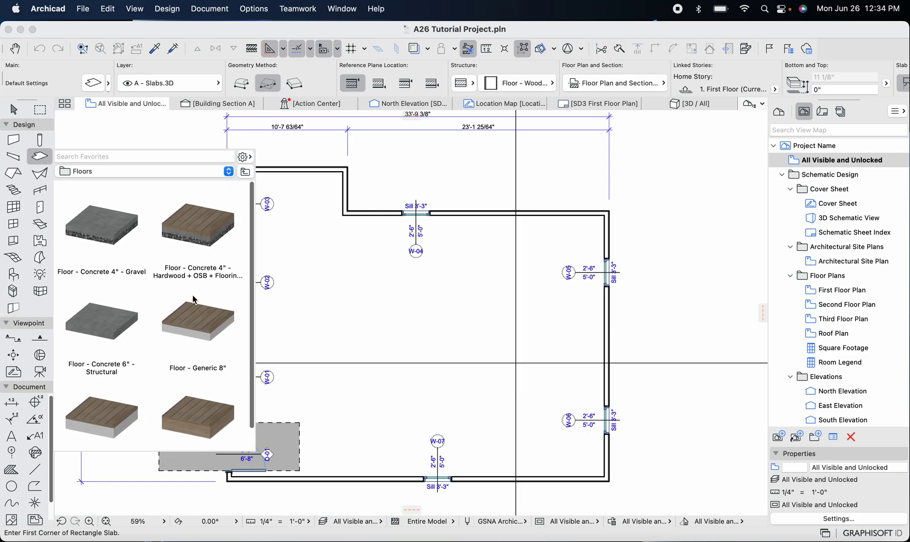
left_click(197, 173)
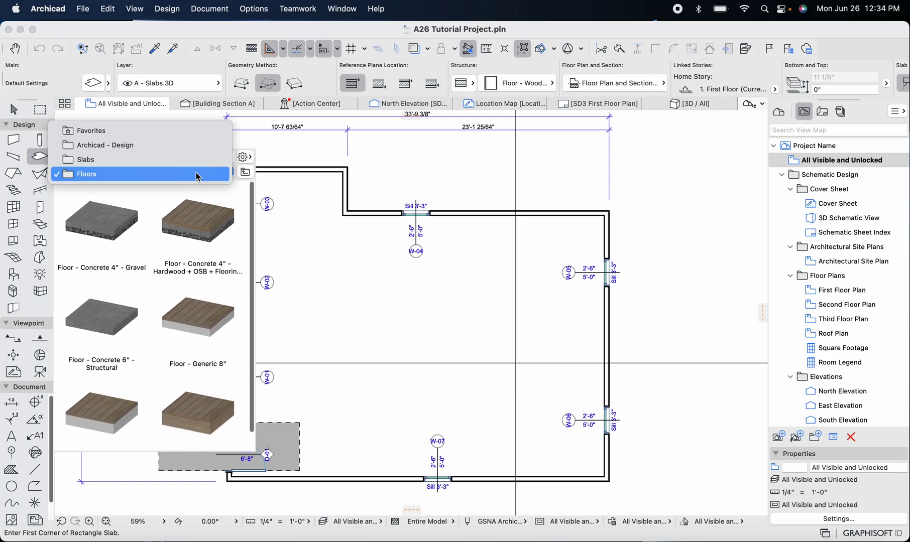
left_click(149, 160)
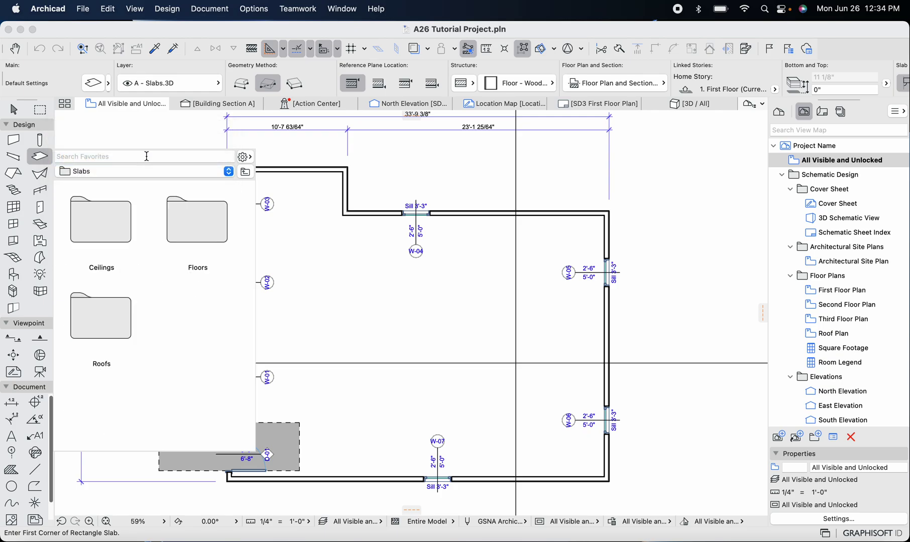
double_click(104, 228)
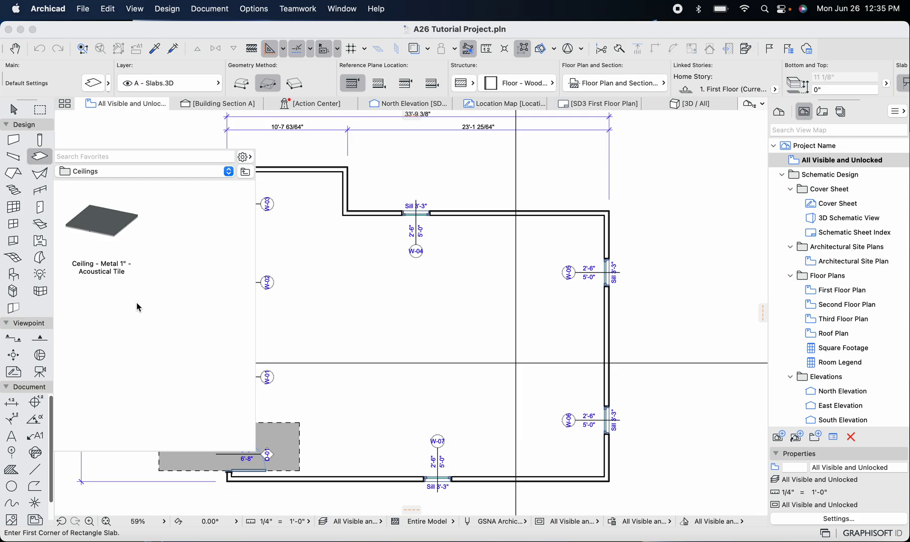
left_click(51, 159)
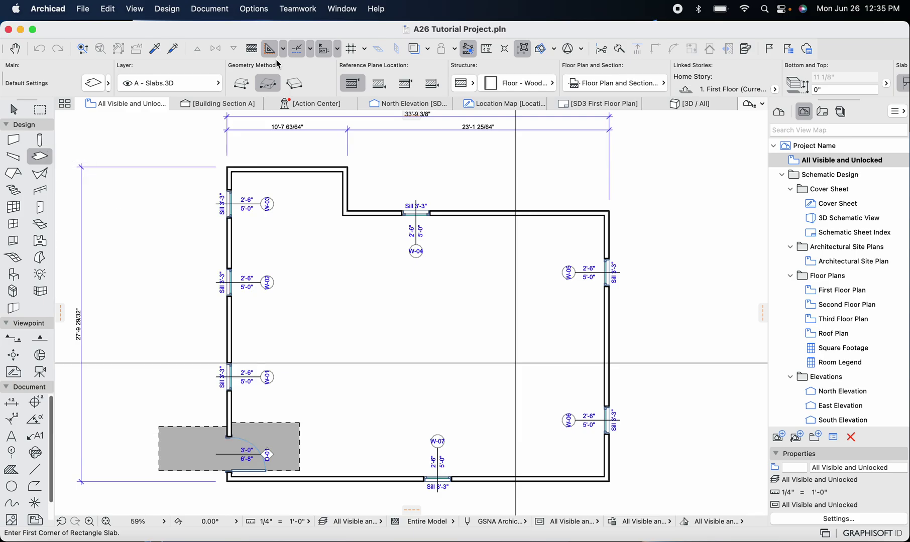
Open the Composites attribute settings and look through the list of existing composites.
left_click(254, 8)
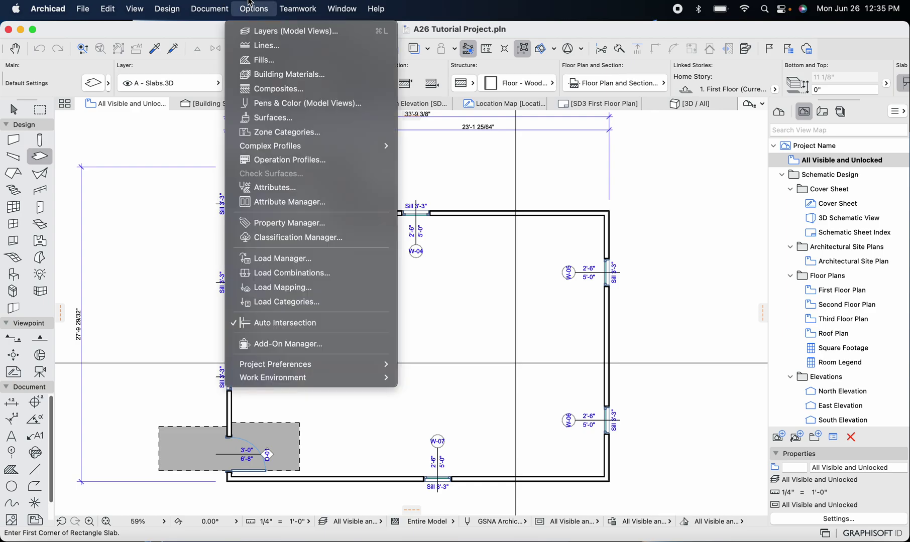
left_click(277, 93)
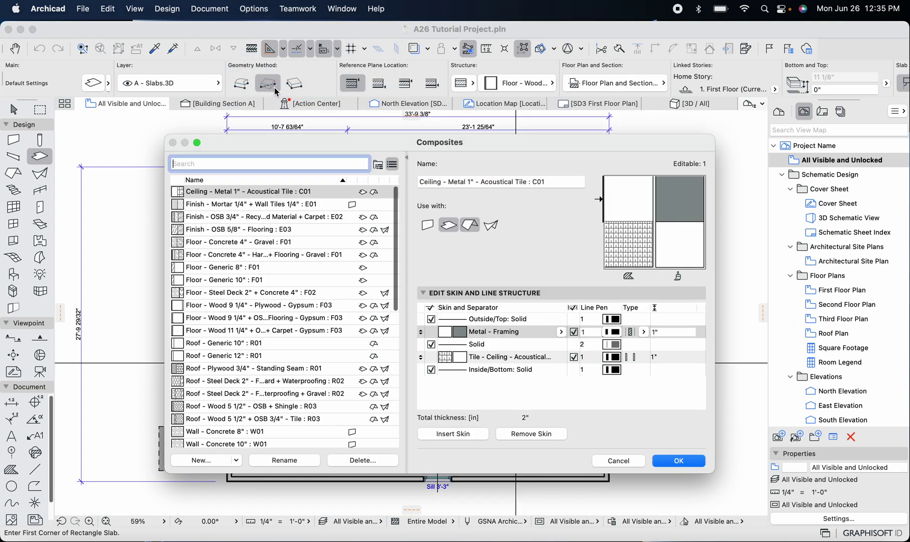
scroll(275, 262, "down", 10)
scroll(274, 262, "up", 10)
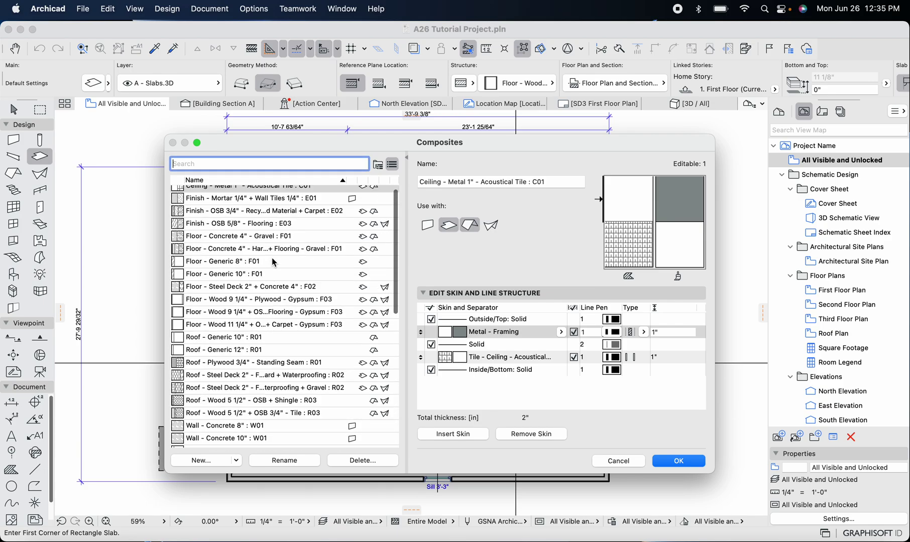
mouse_move(275, 262)
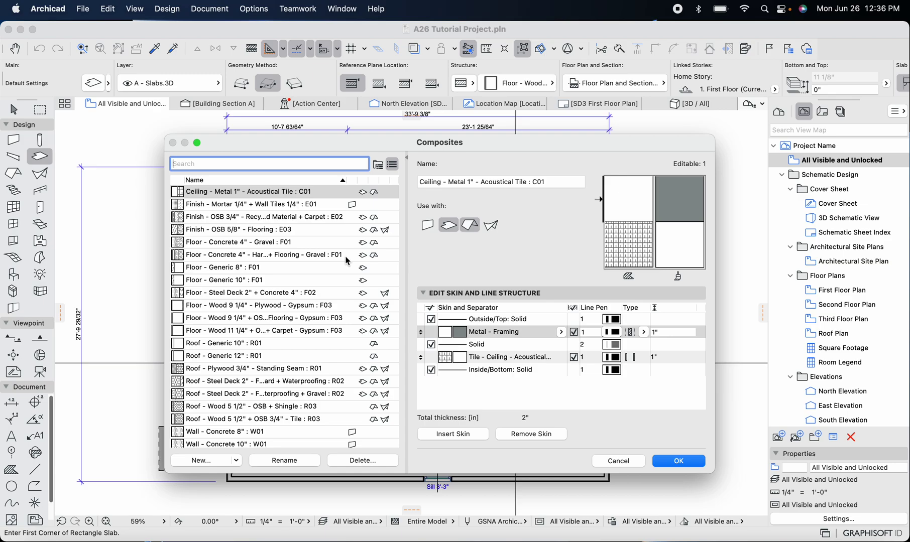
scroll(345, 257, "down", 10)
scroll(346, 260, "up", 9)
scroll(347, 260, "up", 2)
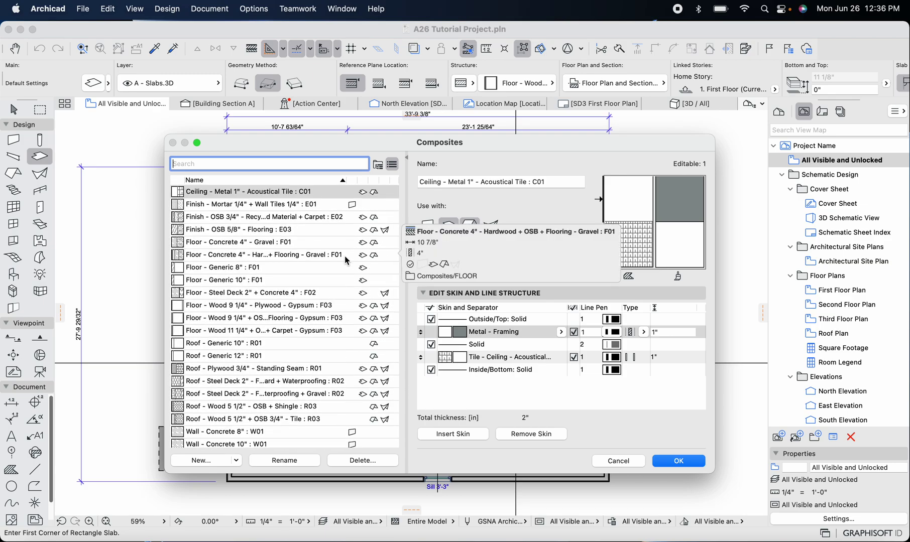
Create a new composite from scratch, not as a duplicate, named 2x CJ Structure.
left_click(239, 463)
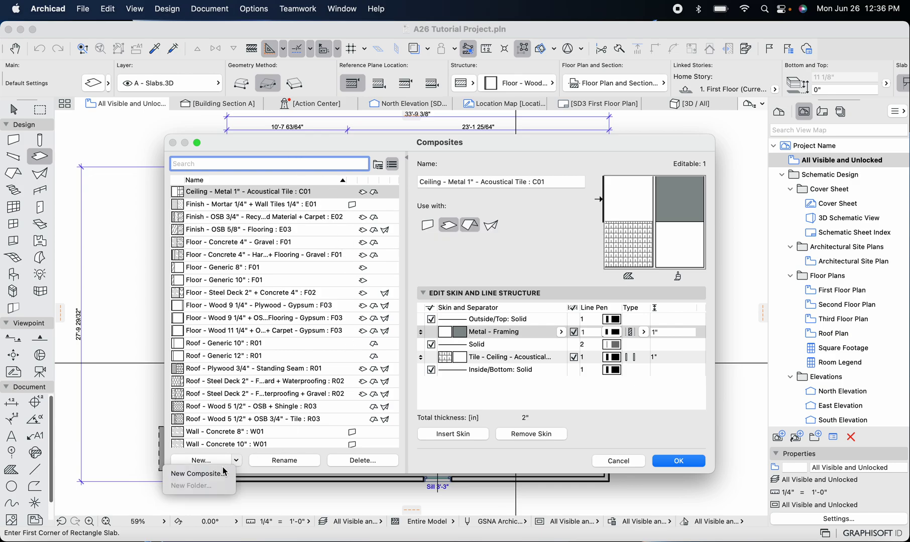
left_click(219, 472)
left_click(361, 218)
left_click(360, 232)
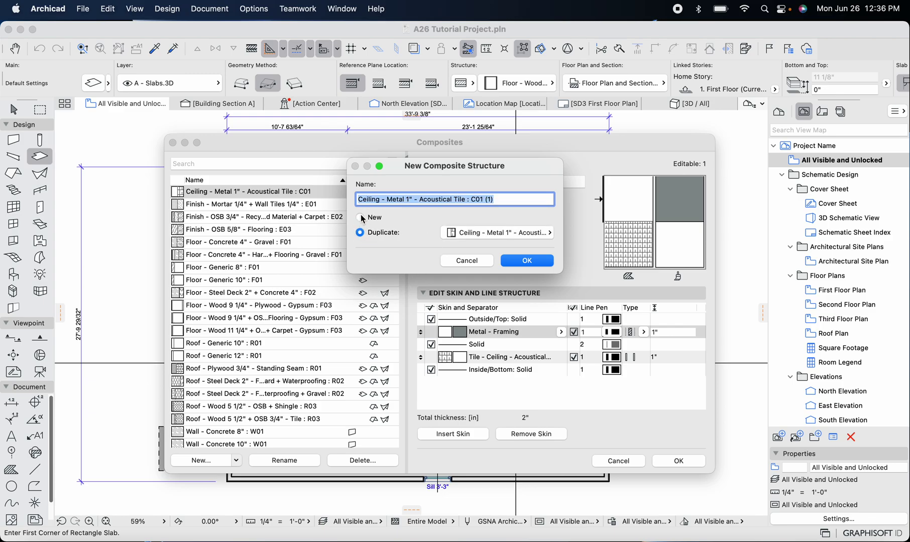
left_click(362, 218)
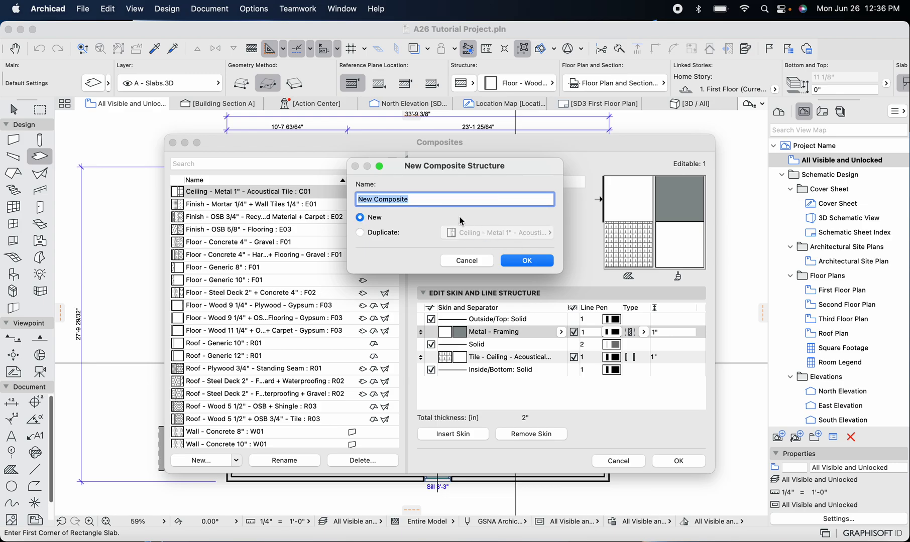
type("2x CJ Structure")
left_click(541, 262)
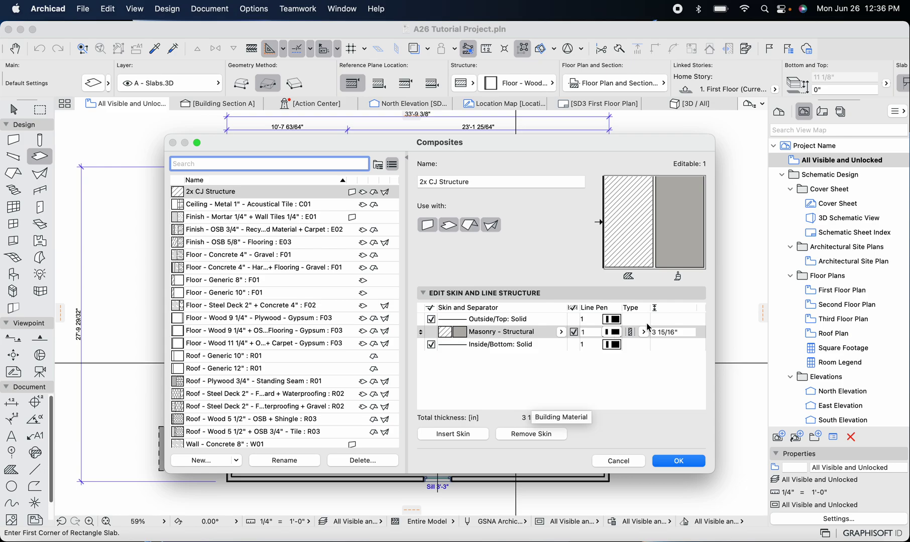
Choose Masonry - Structural as the building material of the 2x CJ Structure composite's single skin.
left_click(673, 332)
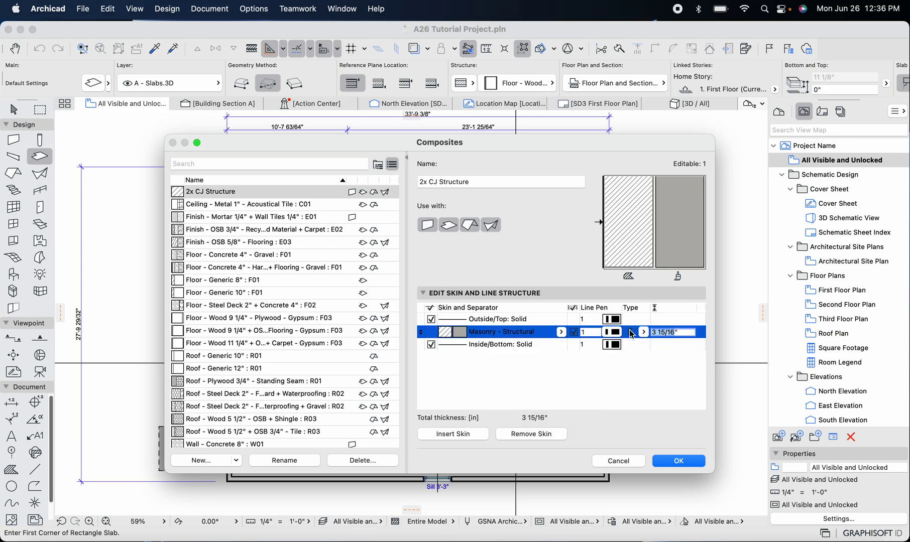
left_click(585, 374)
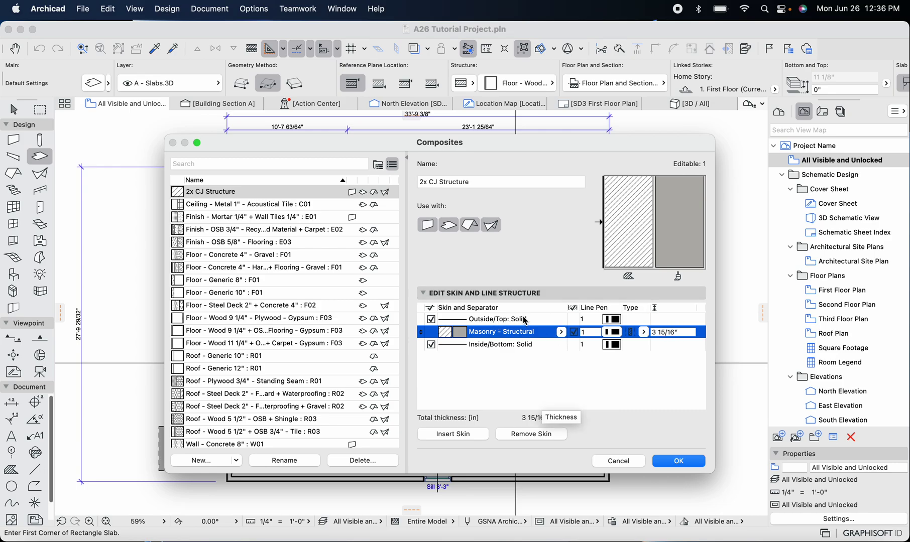
left_click(562, 334)
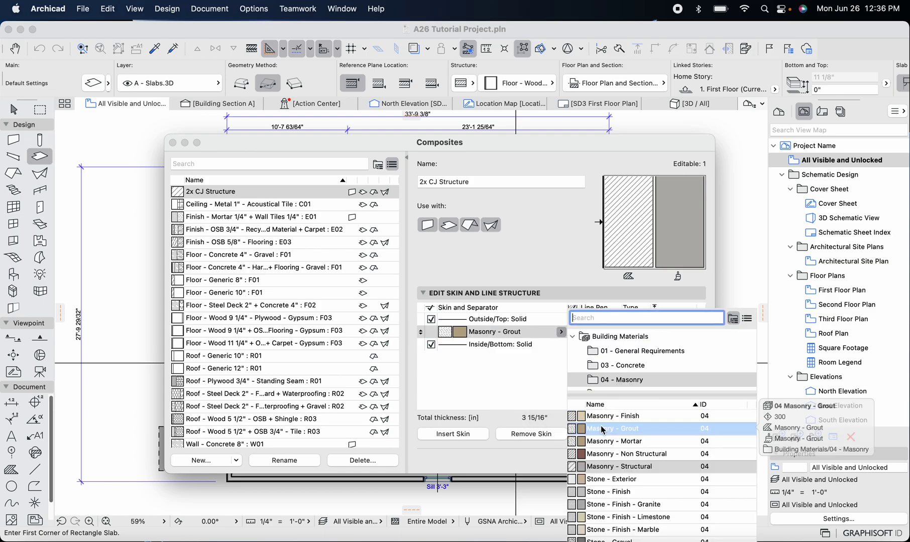
left_click(623, 466)
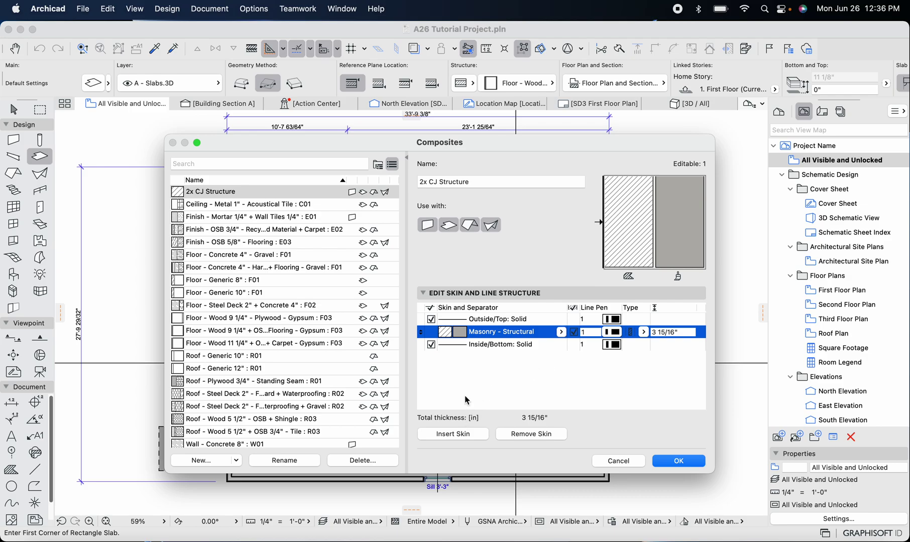
Insert a second skin in the composite and assign Gypsum Board from 09 - Finishes to the lower skin.
left_click(457, 435)
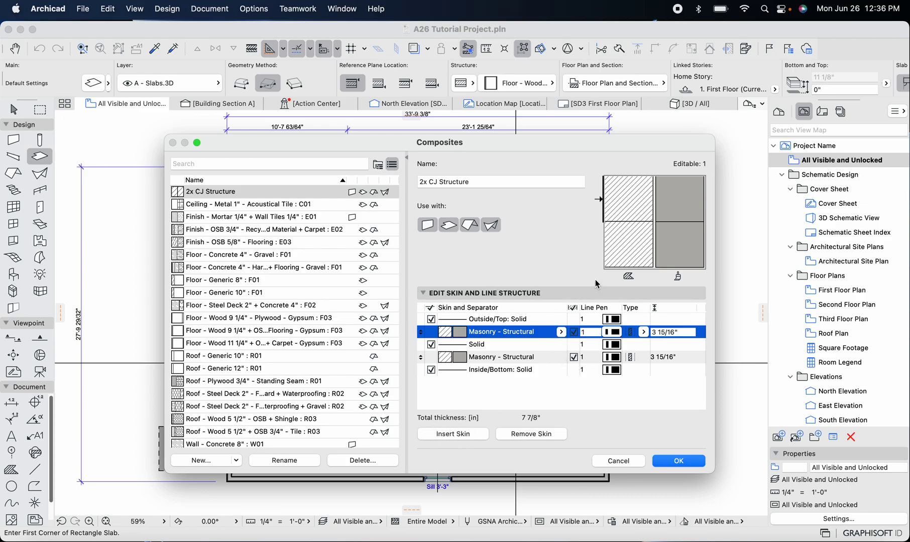
left_click(538, 374)
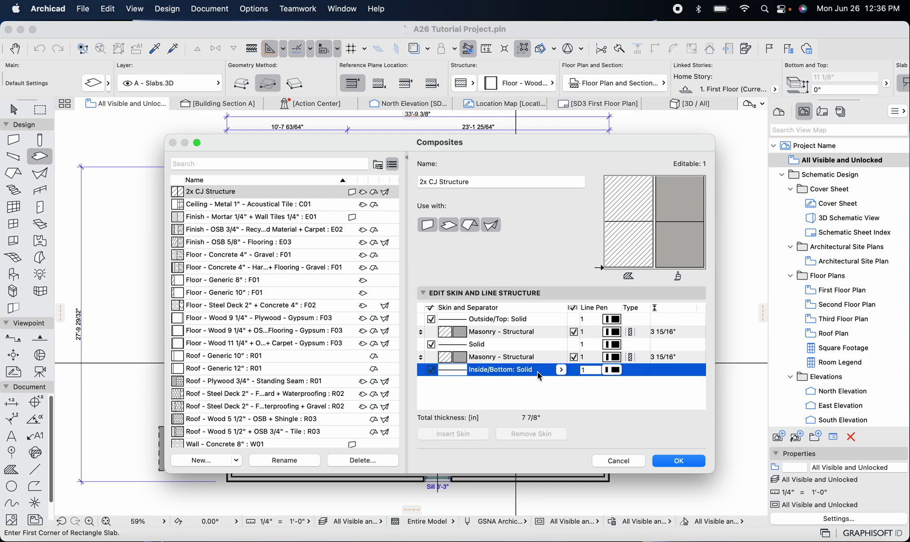
left_click(560, 358)
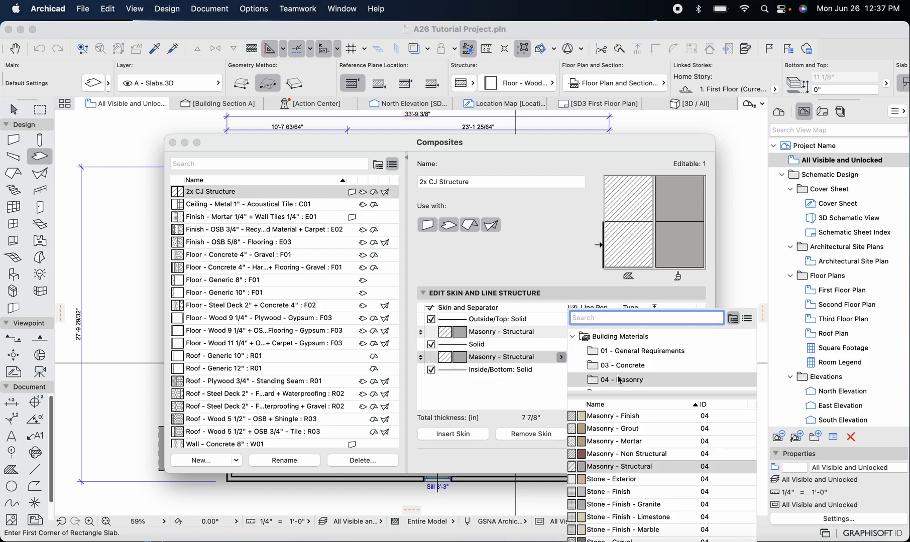
left_click(614, 479)
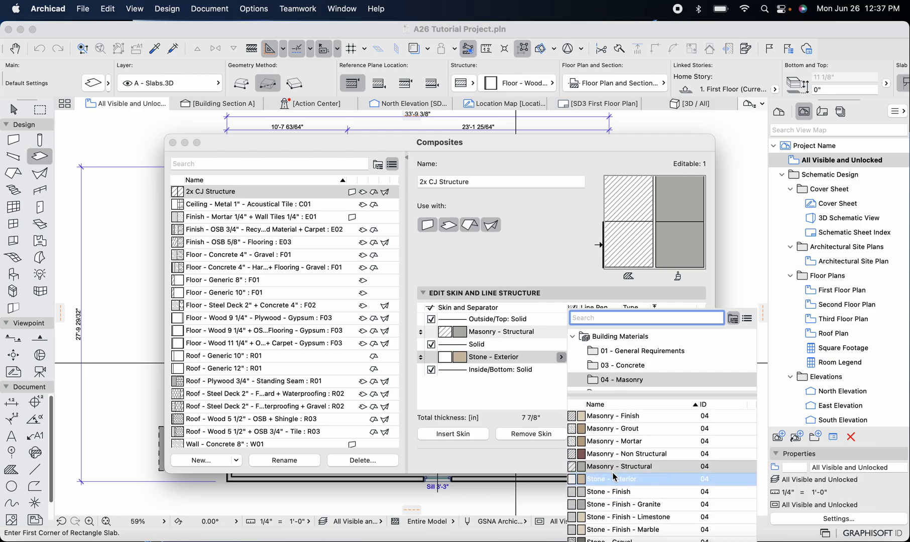
scroll(613, 474, "down", 1)
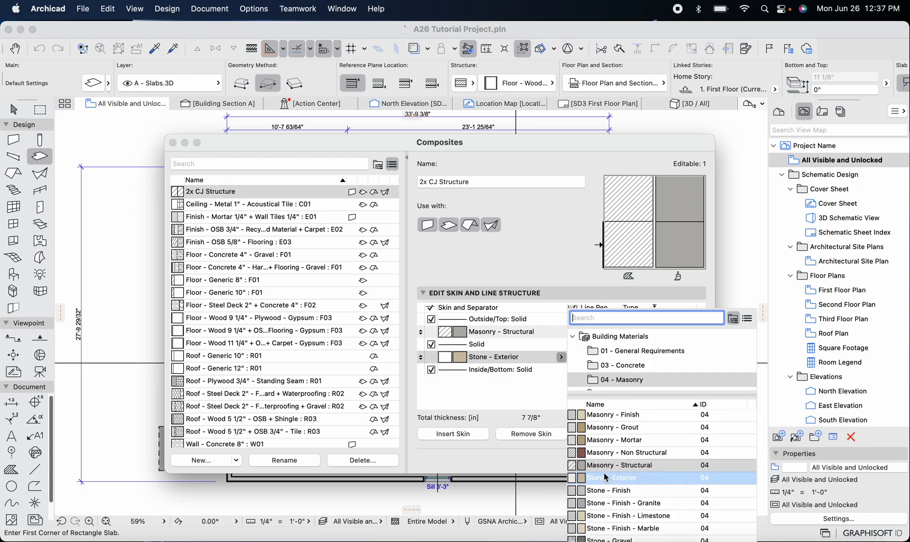
left_click(608, 412)
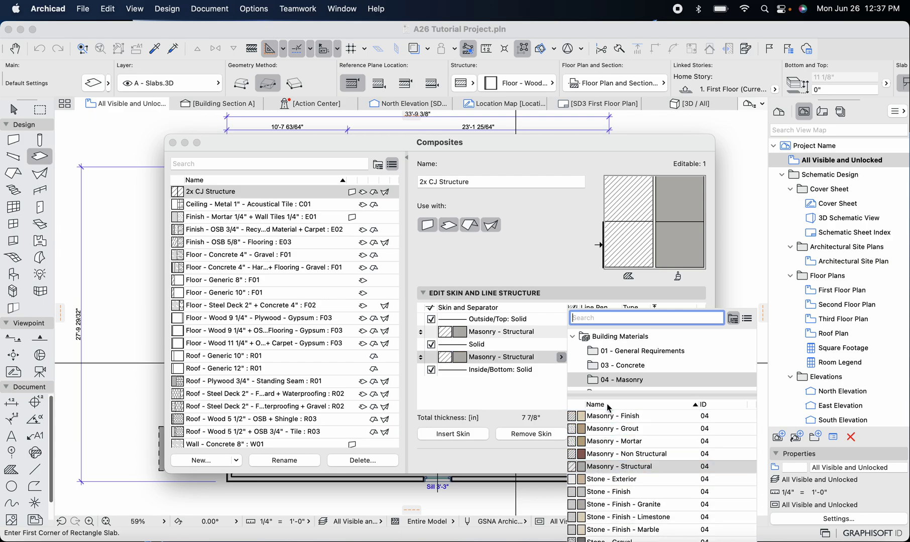
scroll(611, 358, "down", 3)
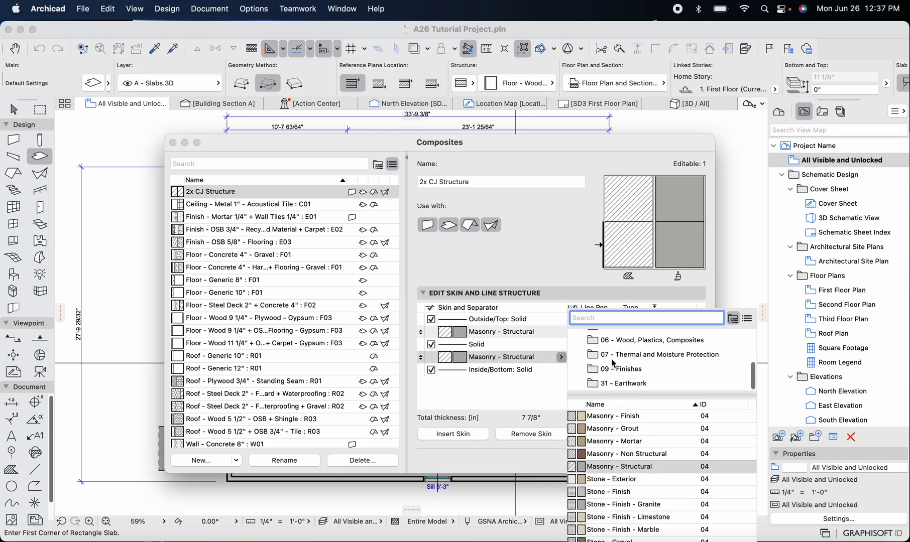
left_click(613, 369)
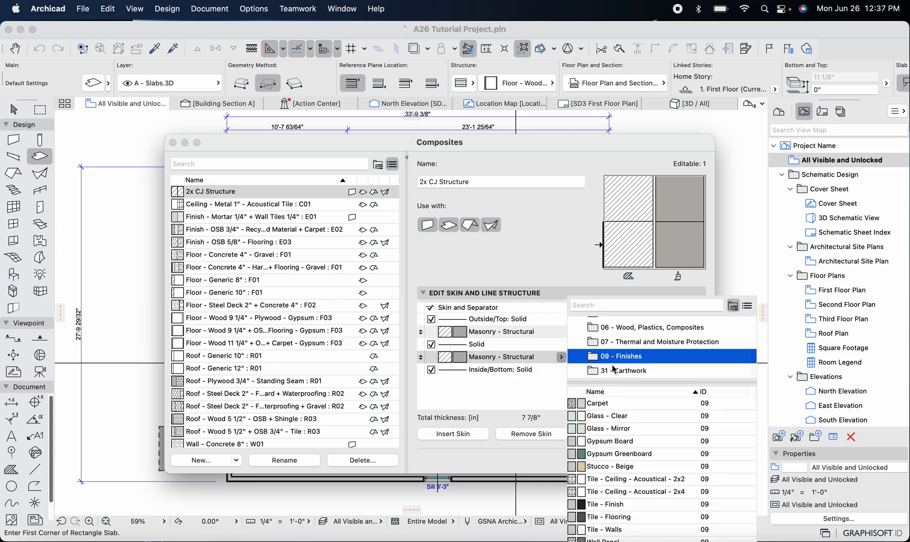
left_click(623, 445)
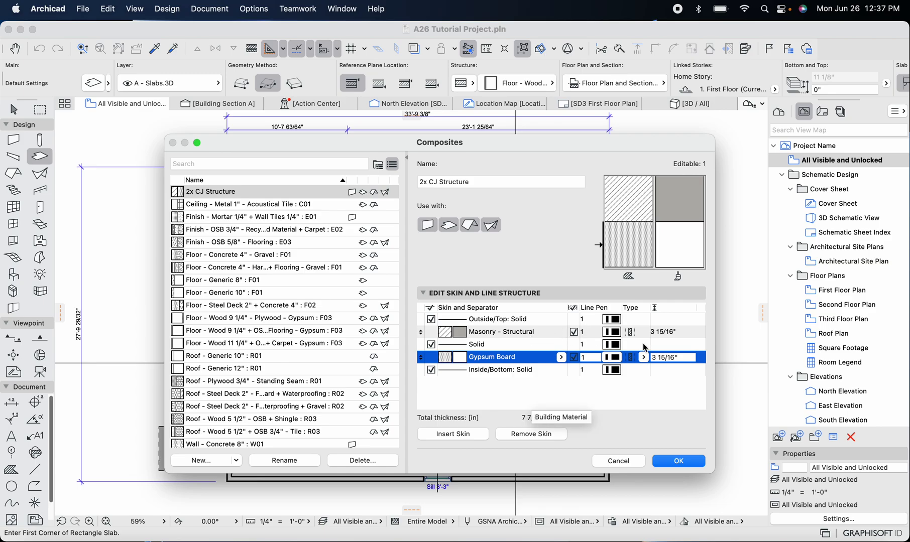
Set the Gypsum Board skin's thickness to 1".
key("Return")
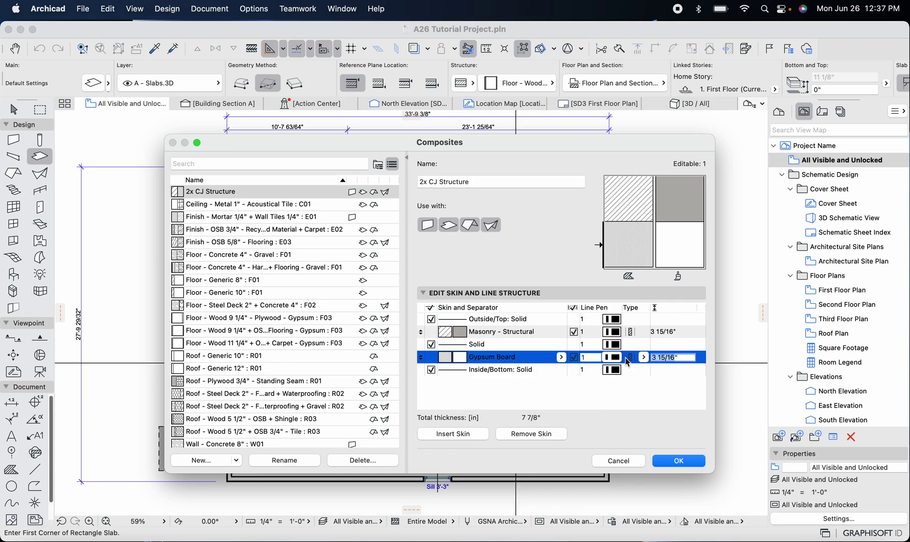
type("1\"")
key("Return")
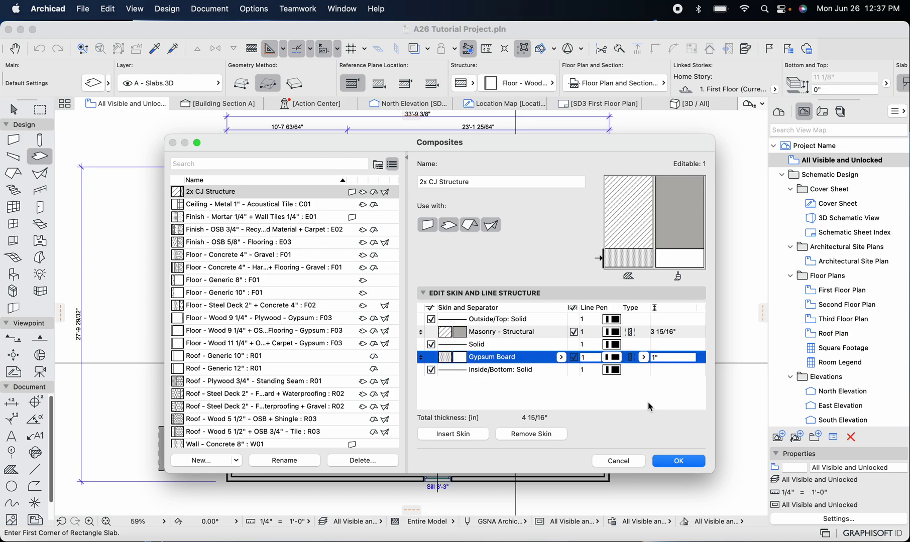
Set the thickness of the Masonry - Structural skin in the 2x CJ Structure composite to 6".
left_click(673, 332)
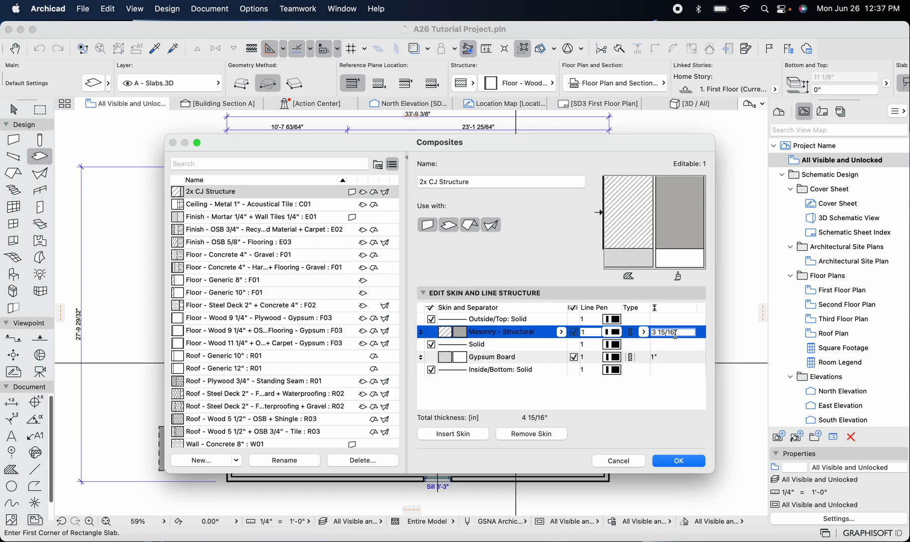
left_click_drag(674, 335, 636, 333)
type("6")
Change the 6" skin's building material to Wood - Structural from 06 - Wood, Plastics, Composites.
left_click(561, 332)
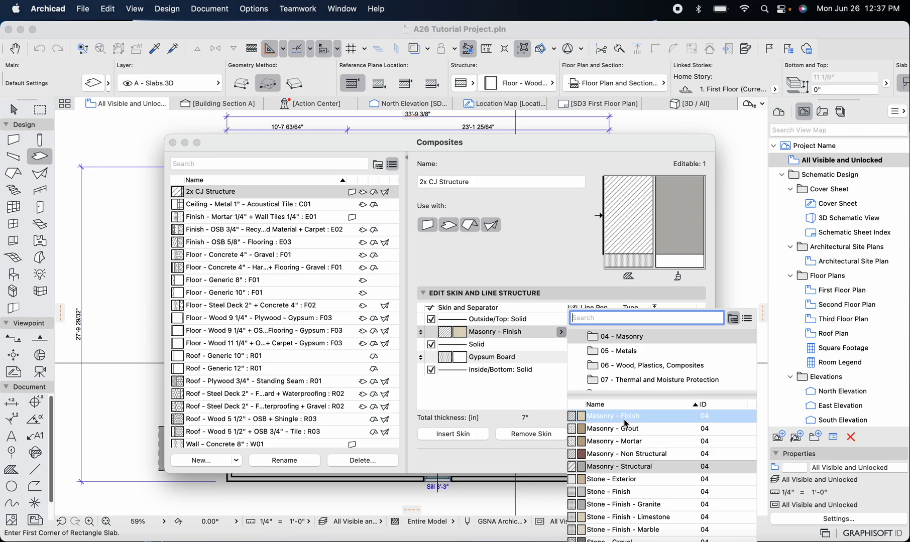
left_click(624, 368)
left_click(601, 454)
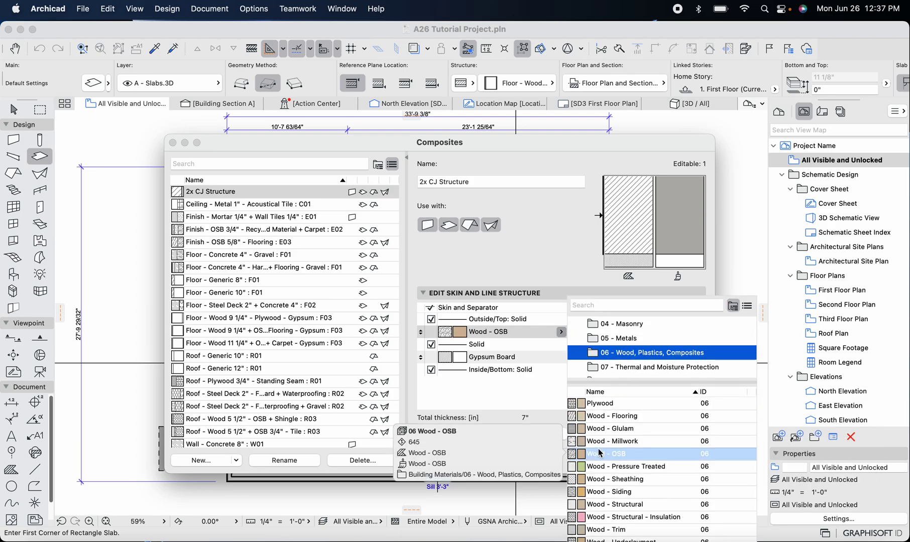
left_click(603, 404)
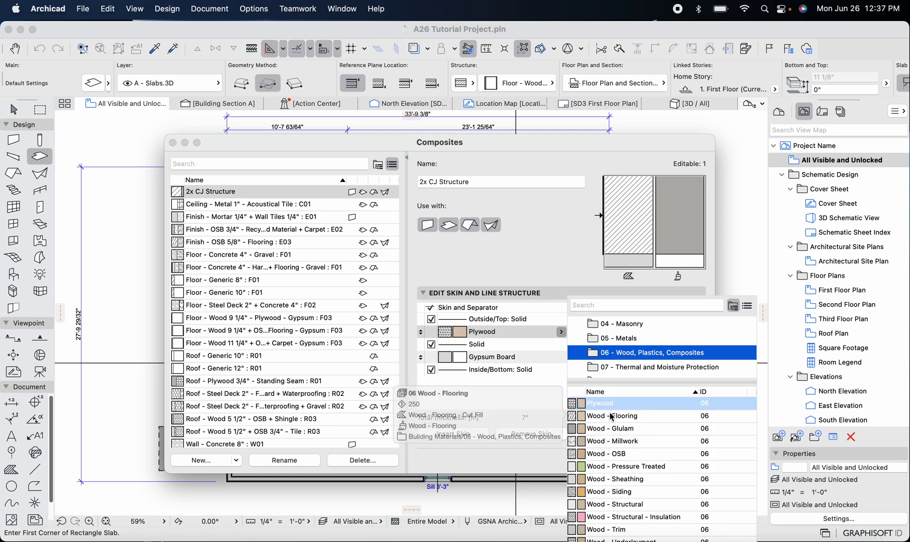
left_click(612, 416)
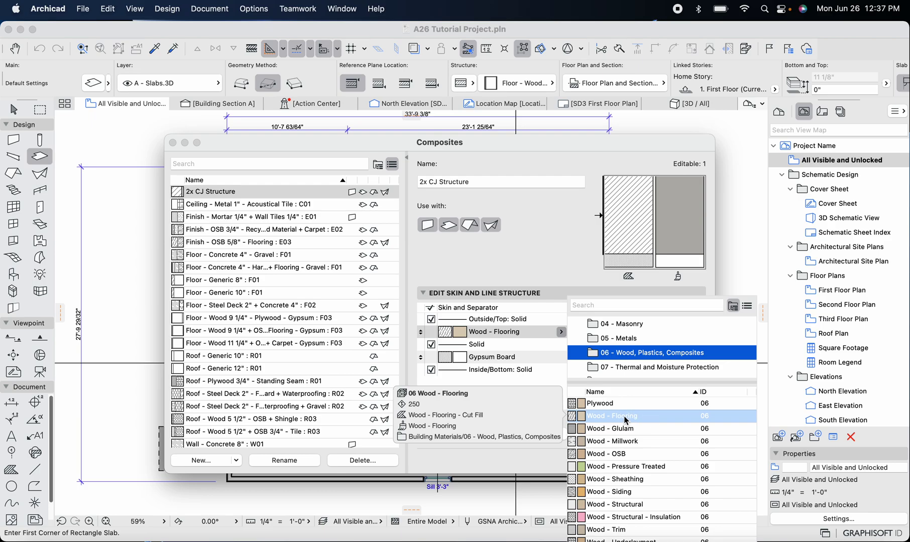
scroll(631, 442, "down", 1)
left_click(633, 460)
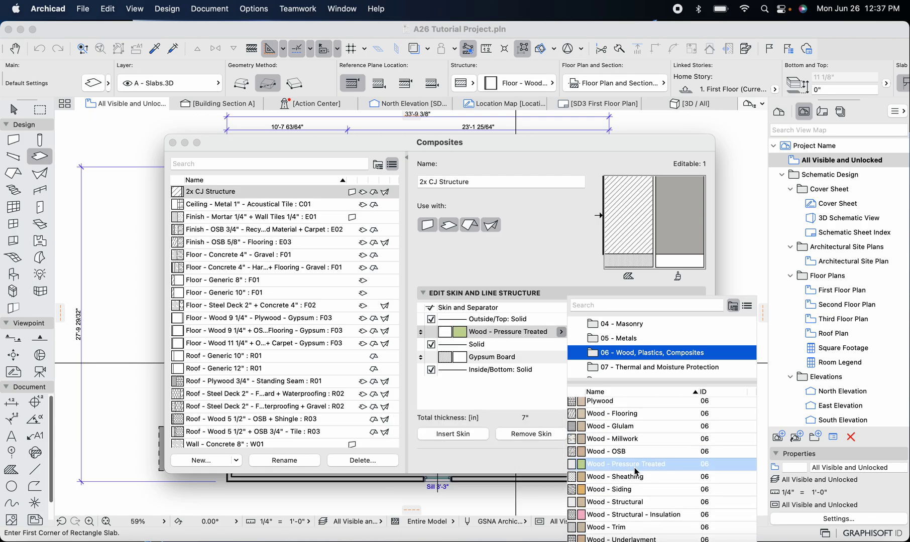
scroll(635, 472, "up", 2)
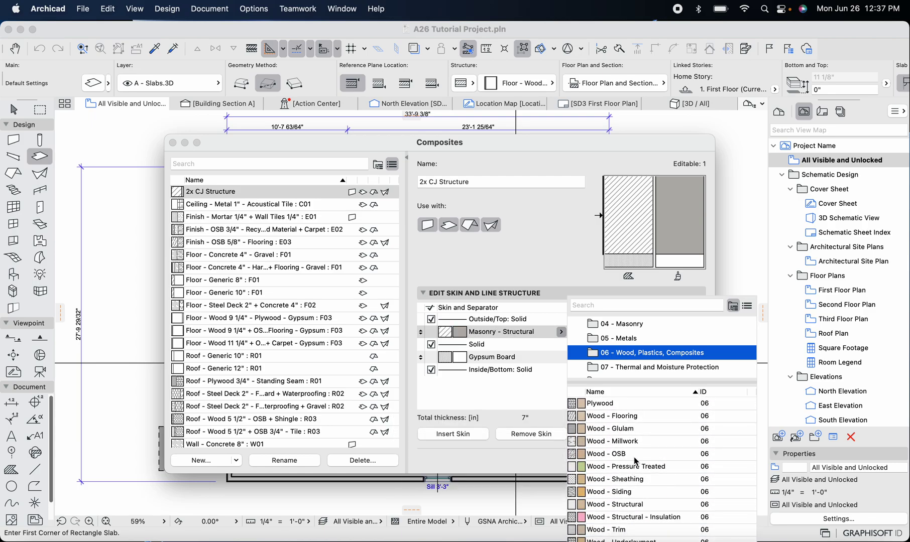
scroll(656, 365, "down", 2)
left_click(621, 403)
left_click_drag(617, 428, 622, 504)
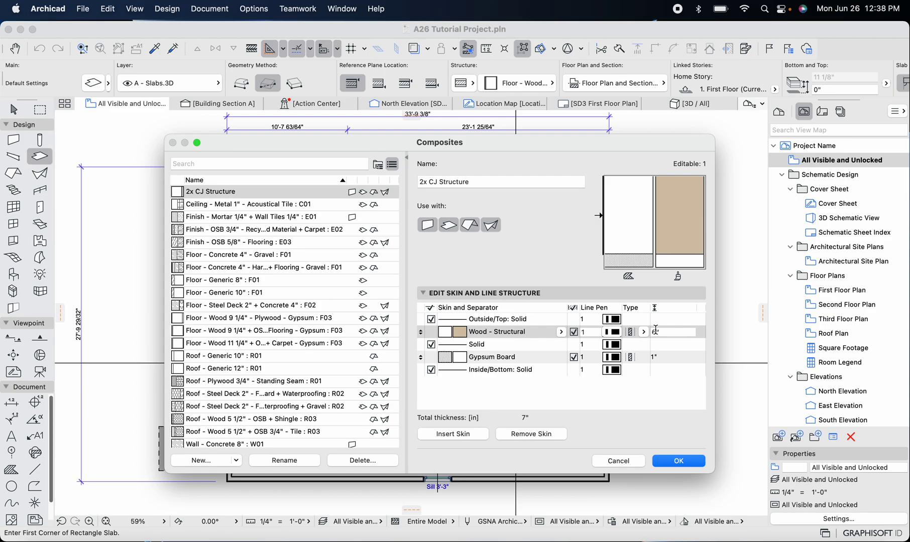
Restrict the 2x CJ Structure composite to slabs by removing its shell, roof and wall uses, and save the composite.
left_click(495, 229)
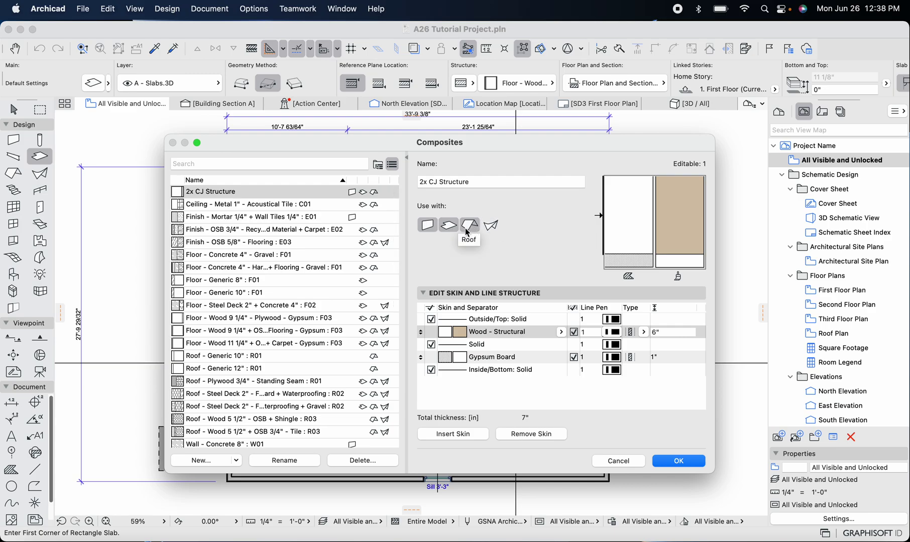
left_click(473, 229)
left_click(428, 227)
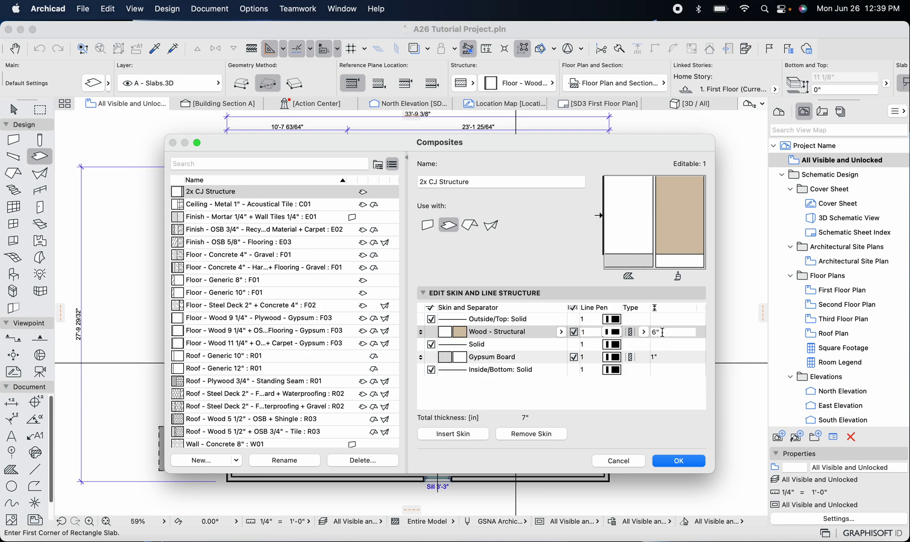
left_click(681, 466)
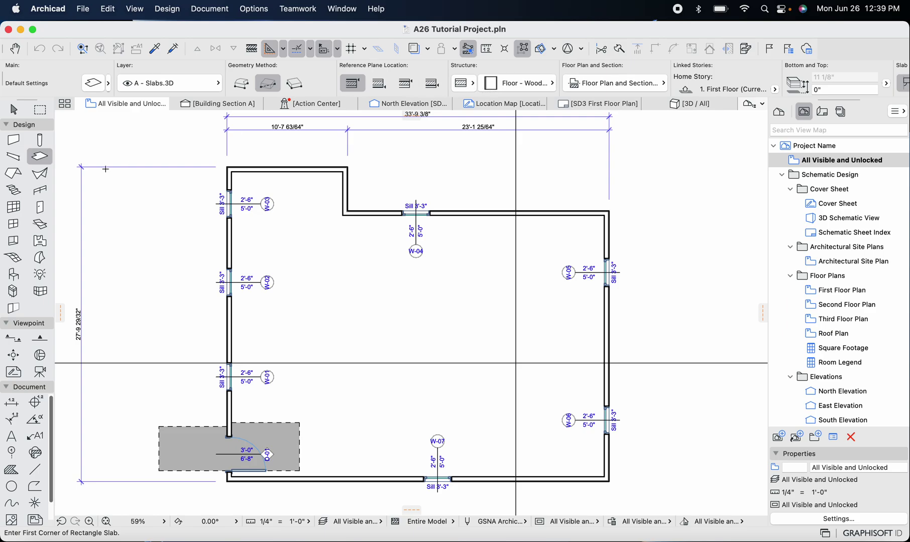
Browse the Slab tool's favorites for the new ceiling joist composite.
left_click(48, 157)
left_click(48, 157)
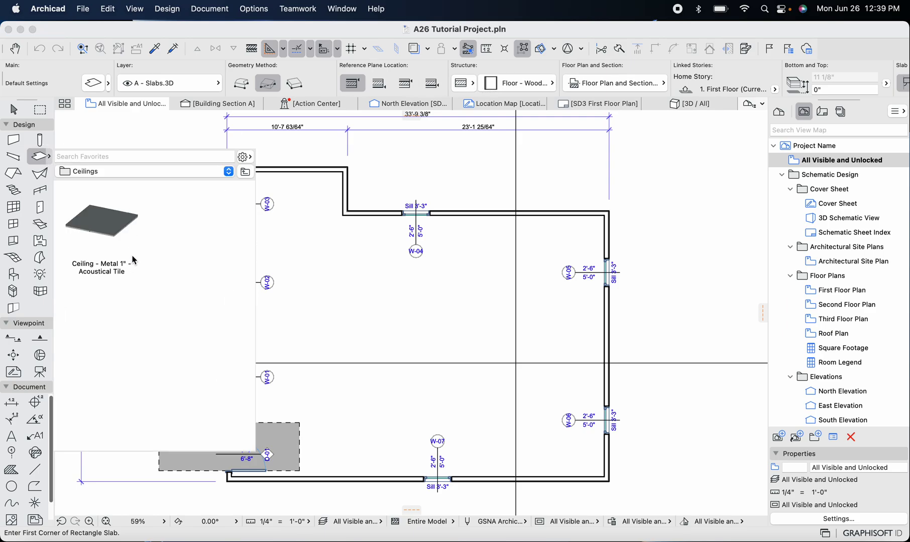
left_click(132, 173)
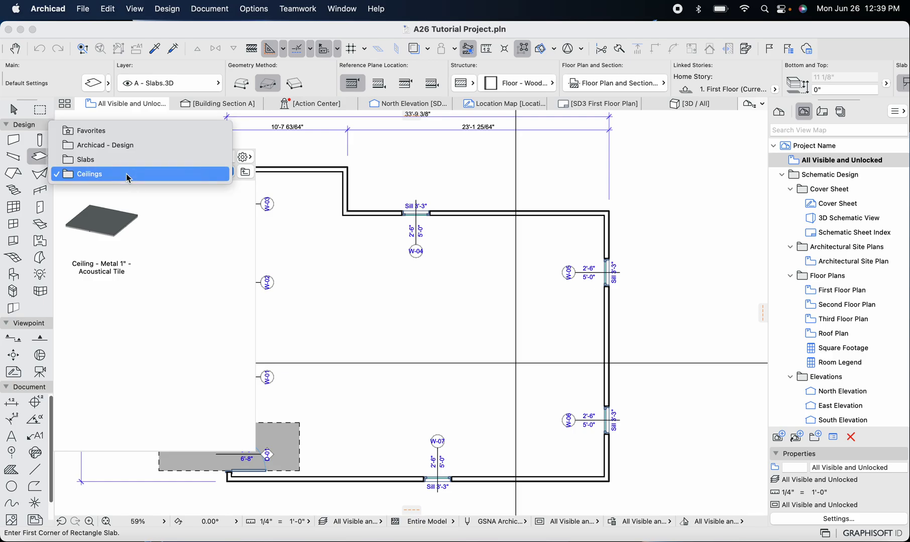
left_click(112, 130)
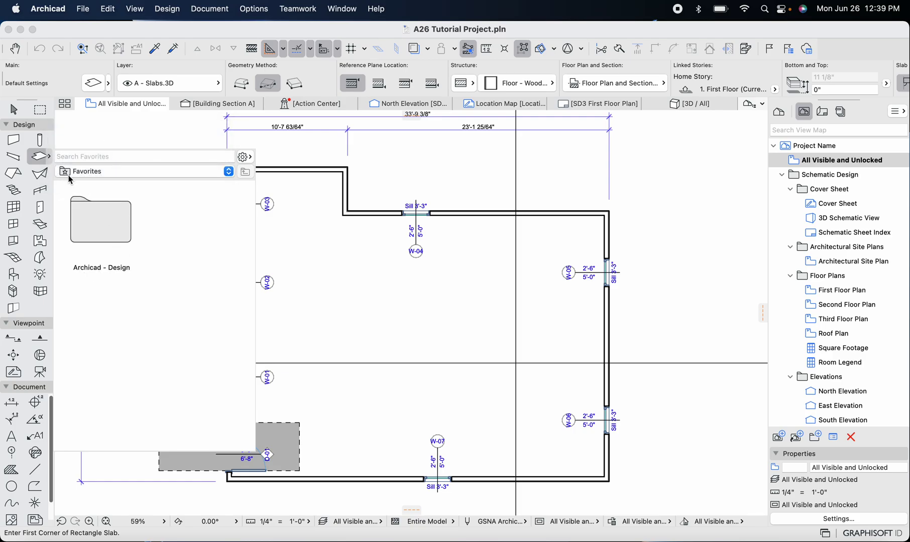
left_click(44, 160)
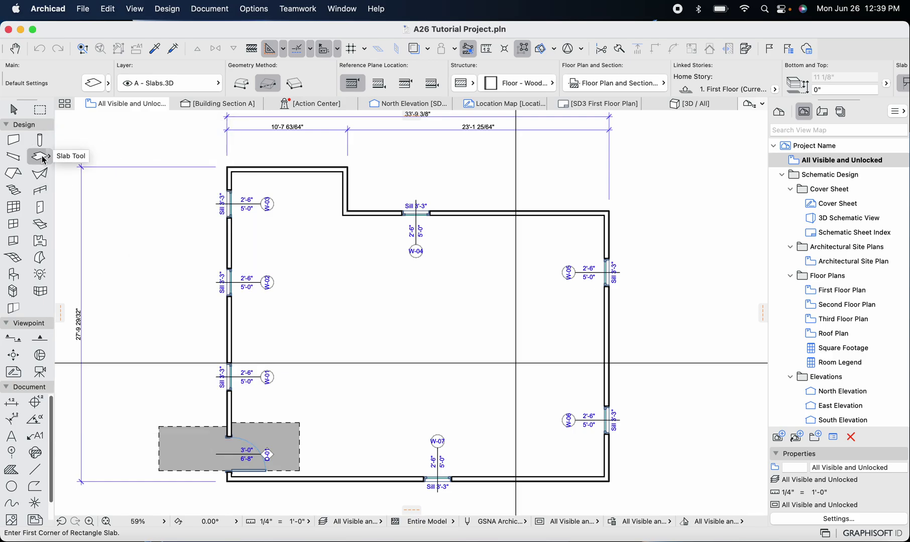
Look through the Ceiling, Finish, Floor, Roof and Wall composite folders for 2x CJ Structure.
left_click(530, 87)
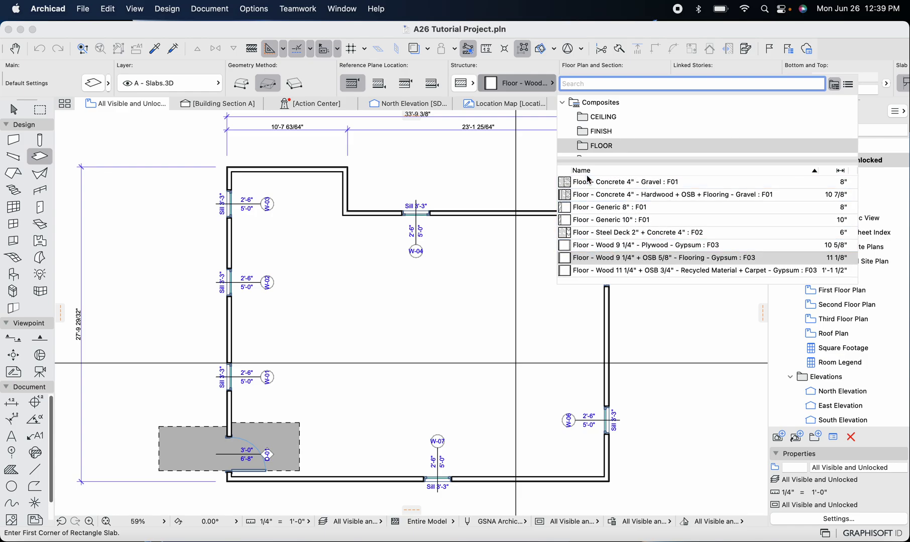
left_click(598, 116)
scroll(598, 117, "down", 2)
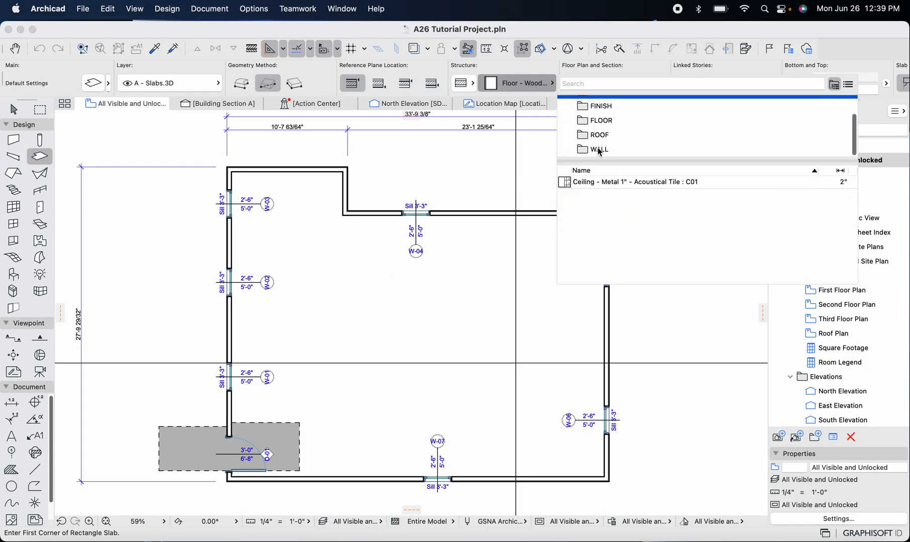
left_click(598, 122)
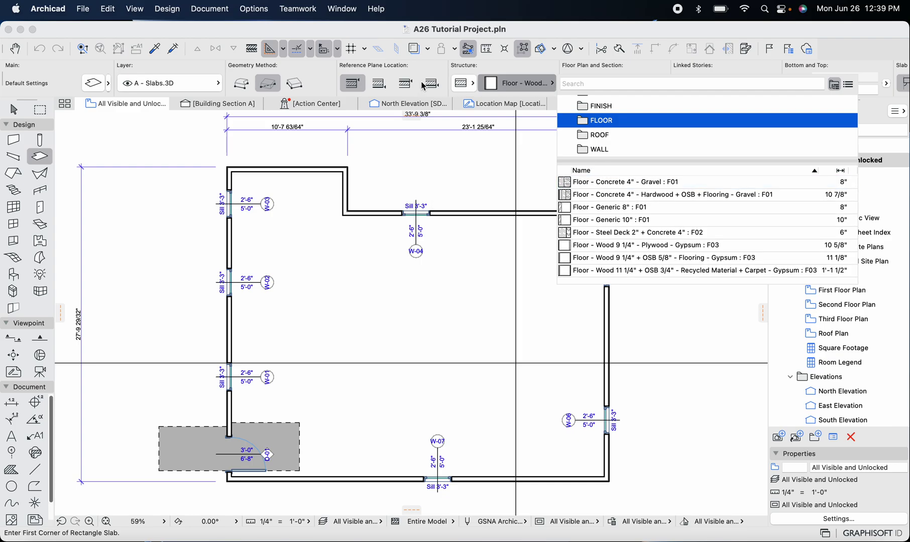
left_click(601, 150)
left_click(601, 136)
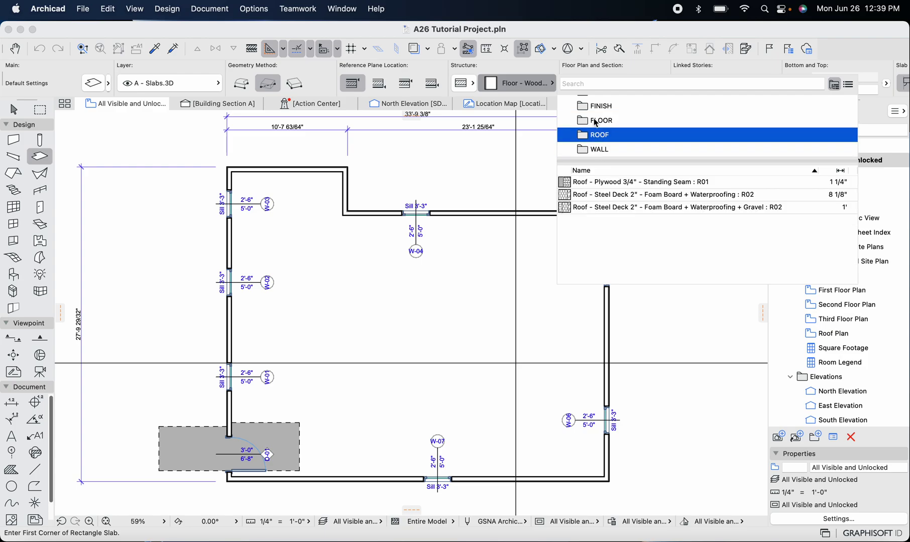
left_click(594, 121)
key("Up")
scroll(599, 125, "up", 2)
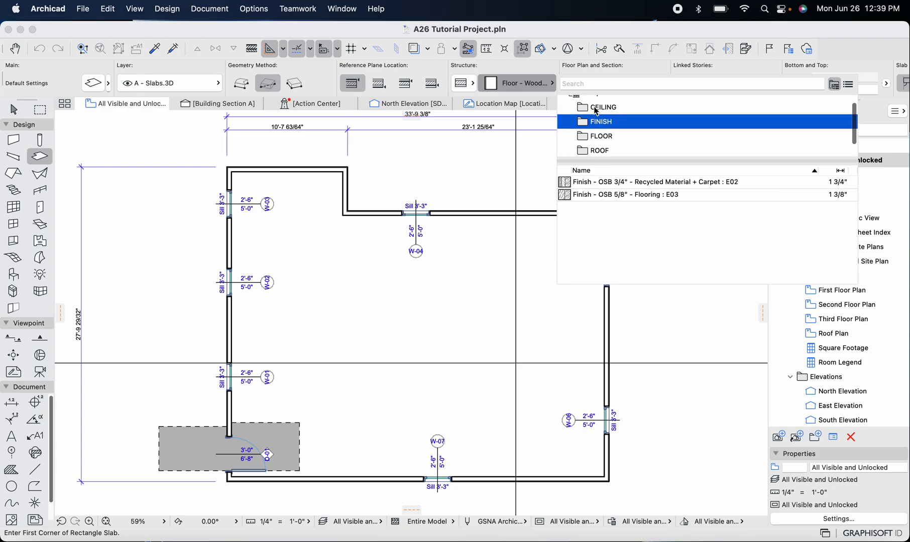
left_click(599, 121)
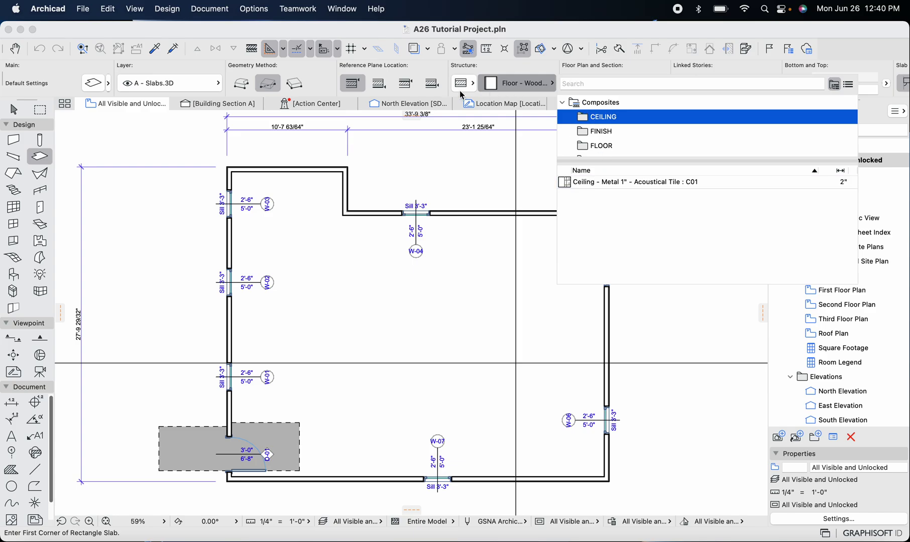
left_click(45, 157)
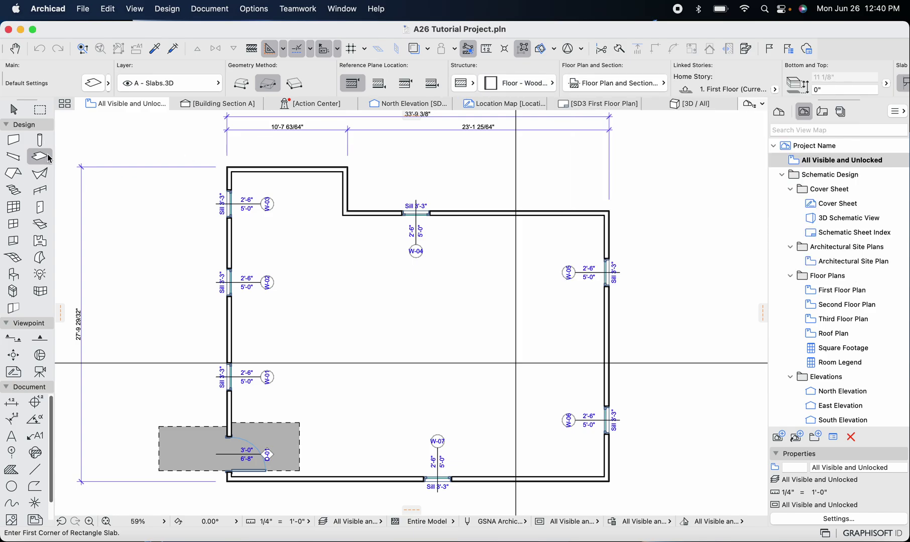
Review the 2x CJ Structure entry in the Composites settings and leave without making changes.
left_click(264, 4)
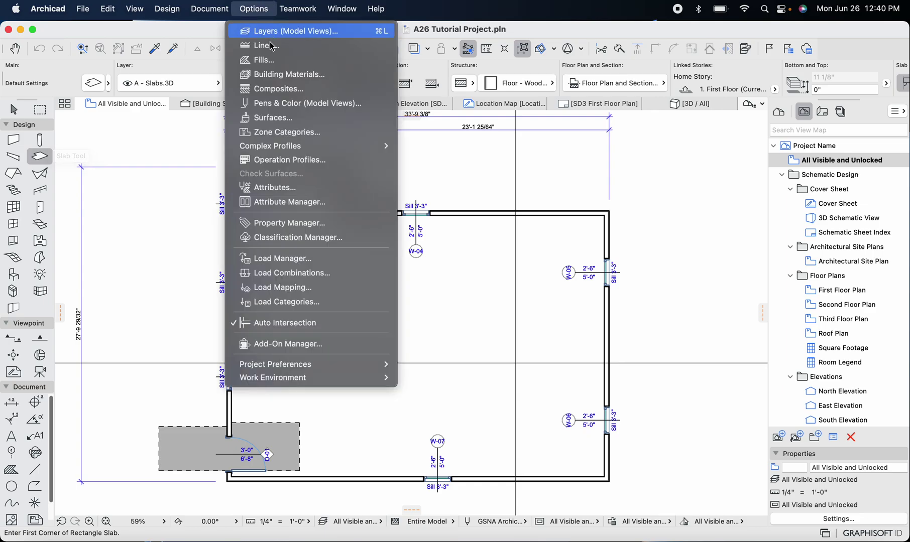
left_click(272, 98)
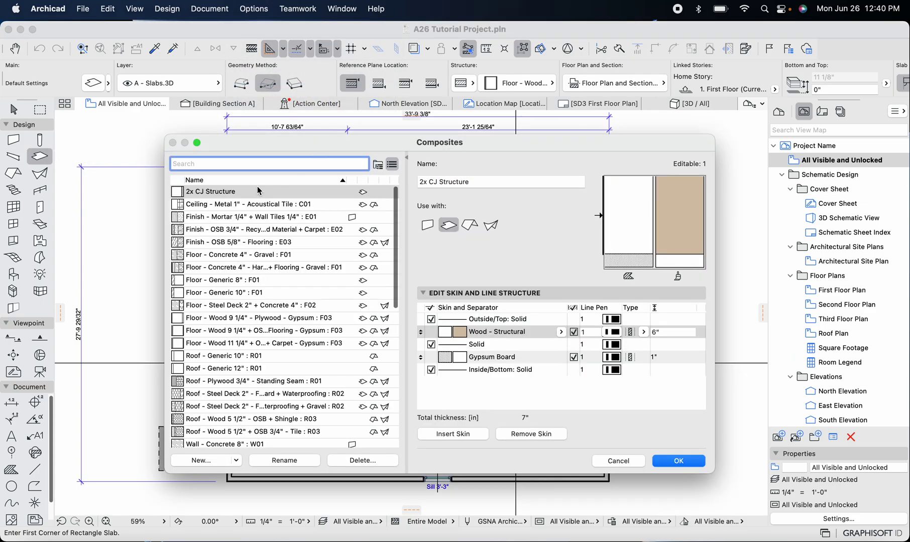
left_click(239, 192)
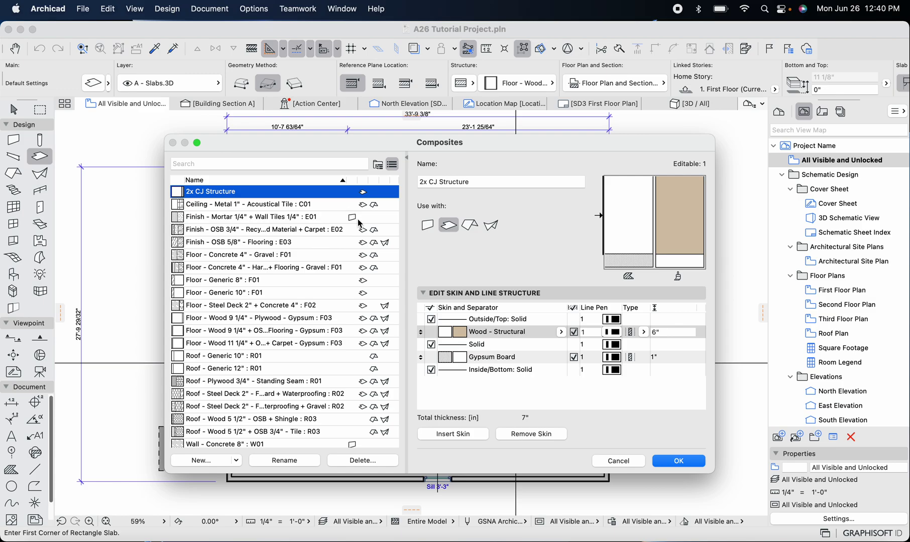
left_click(619, 461)
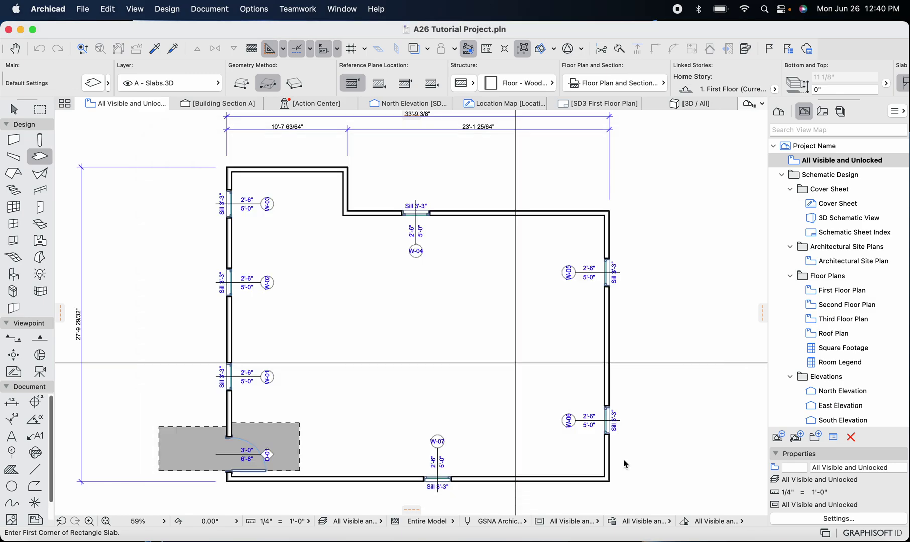
Find 2x CJ Structure by searching for "2x" in the slab default settings and apply it as the slab's composite.
left_click(49, 157)
left_click(39, 159)
double_click(39, 159)
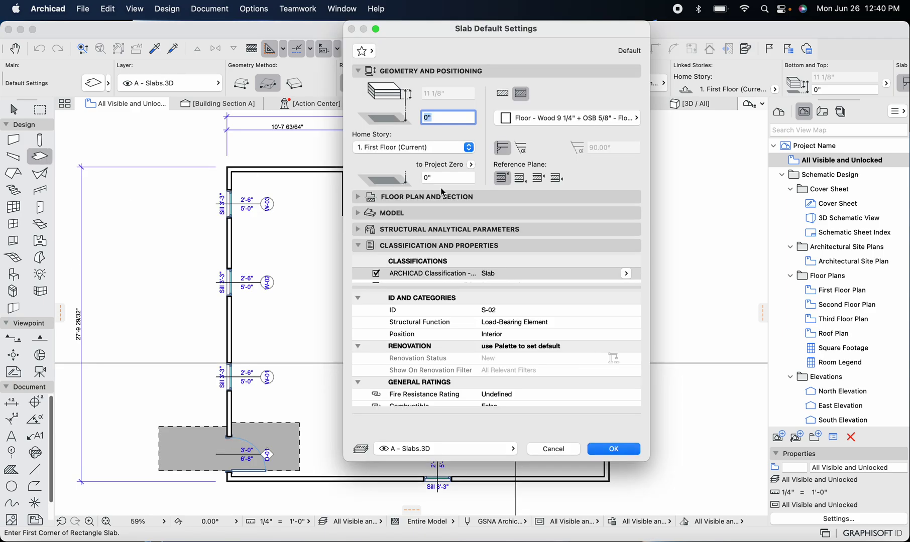
left_click(520, 122)
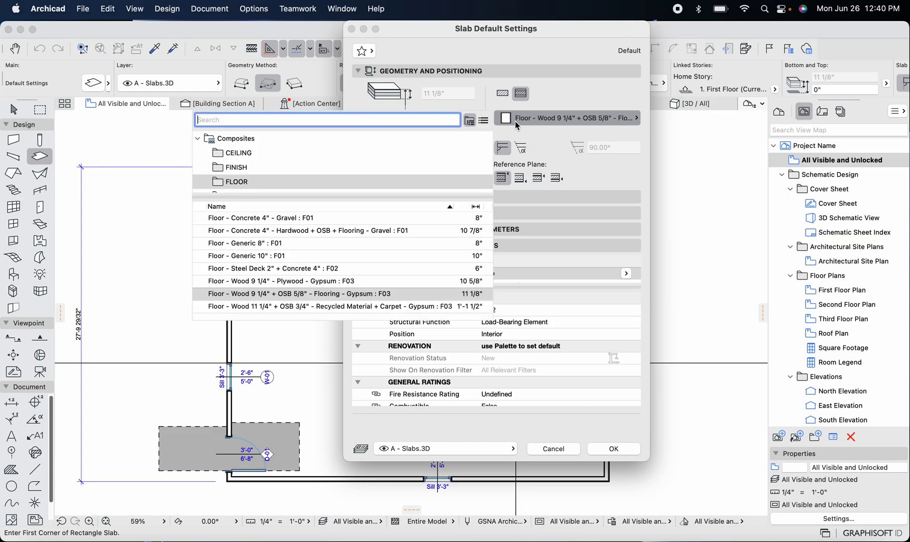
mouse_move(300, 217)
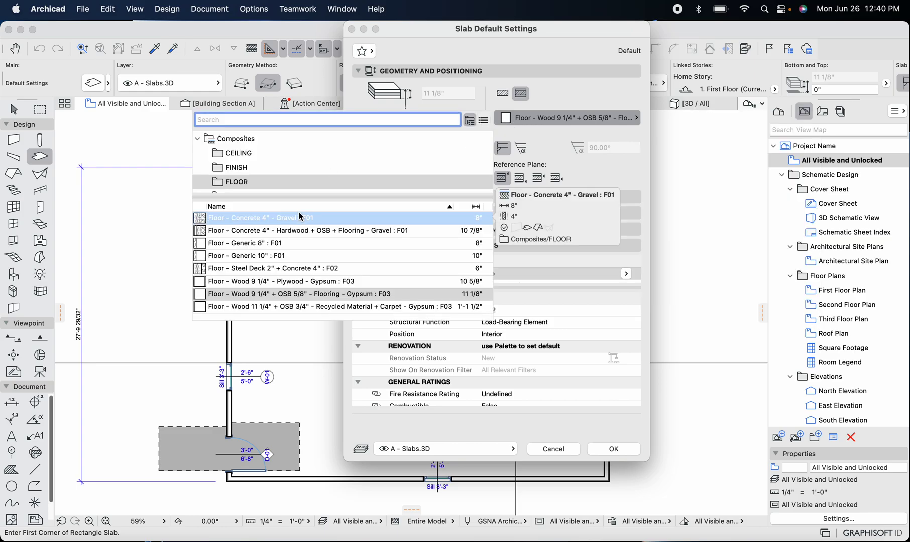
type("2x")
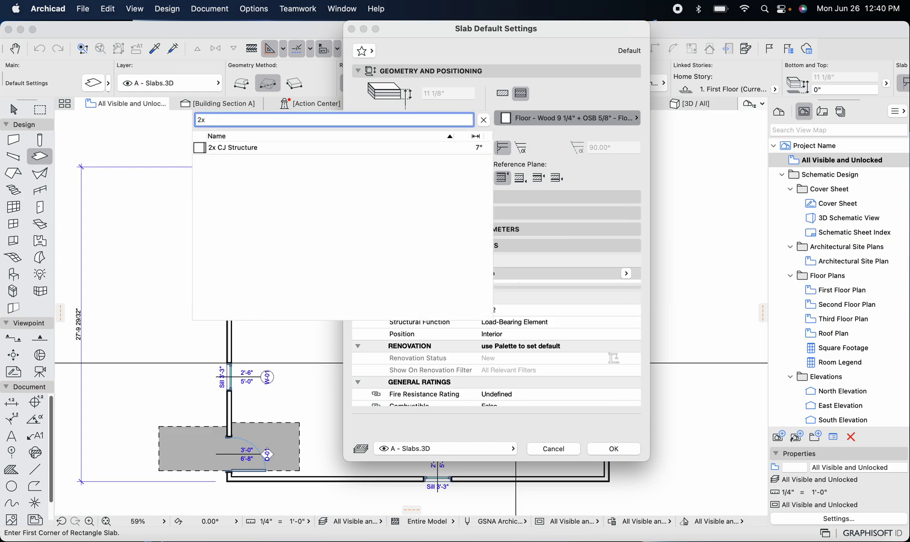
left_click(253, 148)
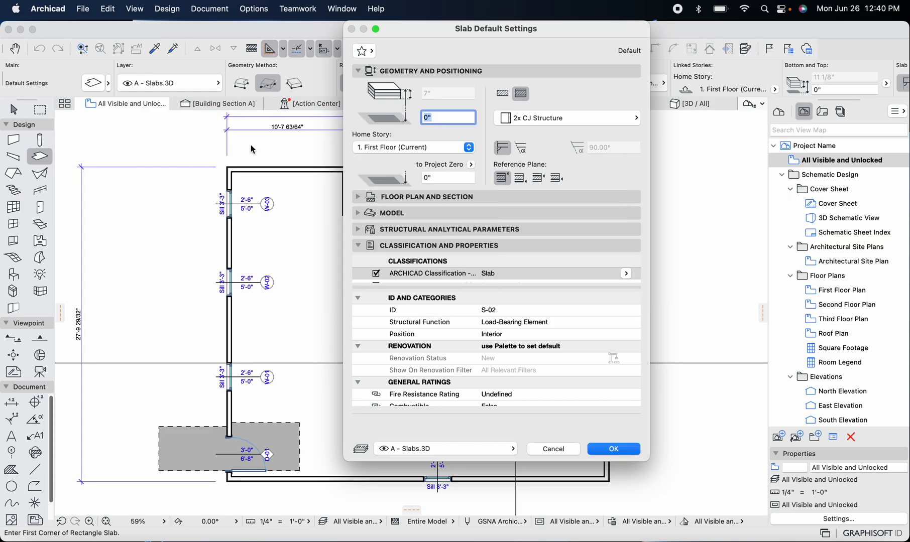
left_click(609, 448)
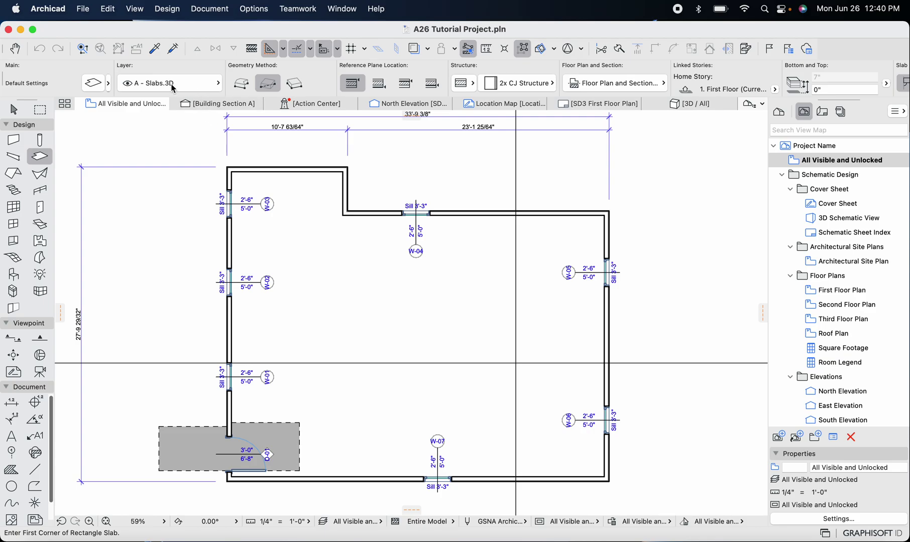
Draw a rectangular 2x CJ Structure slab over the plan's upper-left projection, from its outer wall corner to the re-entrant corner of the wall's structural line.
scroll(231, 187, "up", 1)
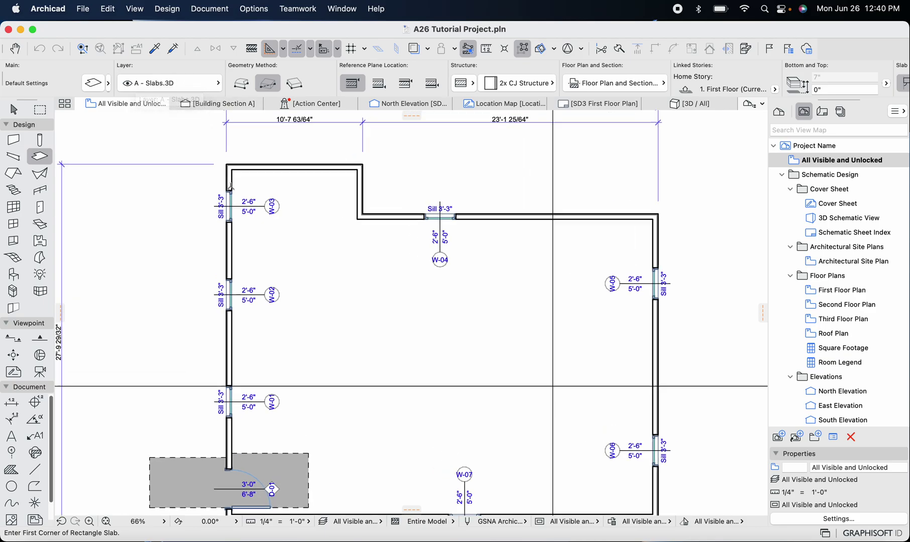
scroll(231, 187, "up", 12)
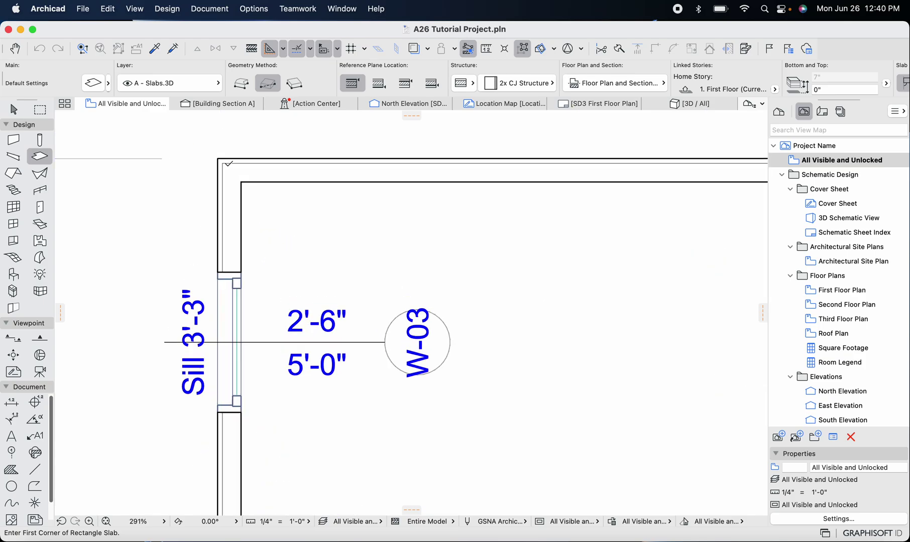
scroll(227, 167, "up", 4)
left_click(220, 160)
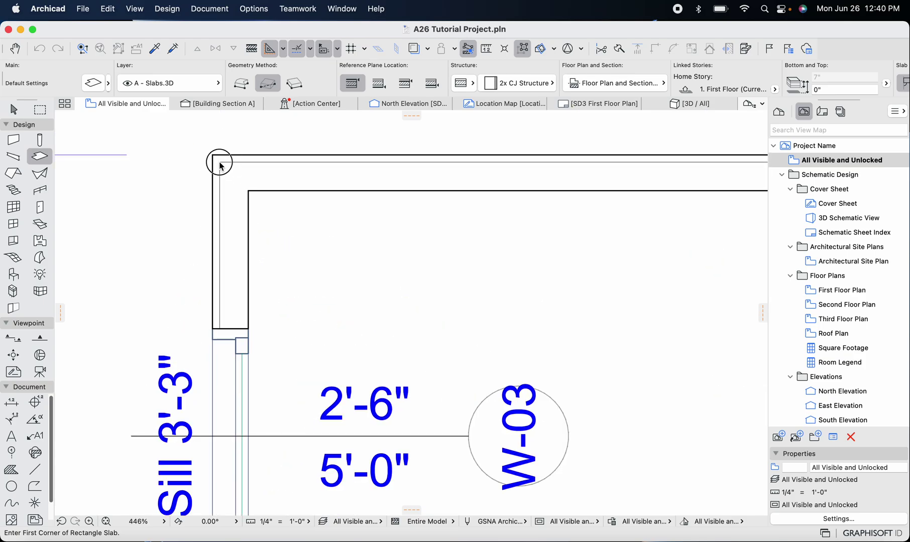
scroll(219, 162, "down", 15)
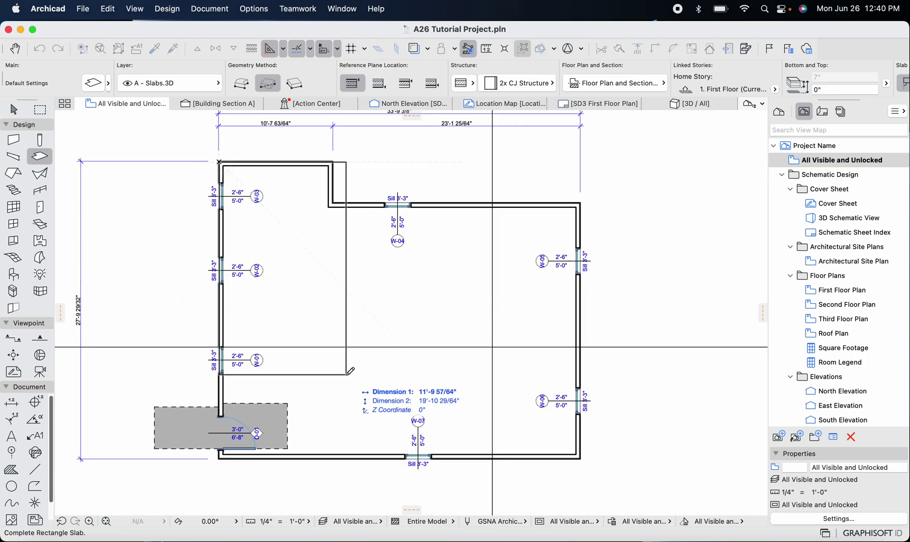
scroll(326, 135, "up", 12)
scroll(370, 357, "up", 5)
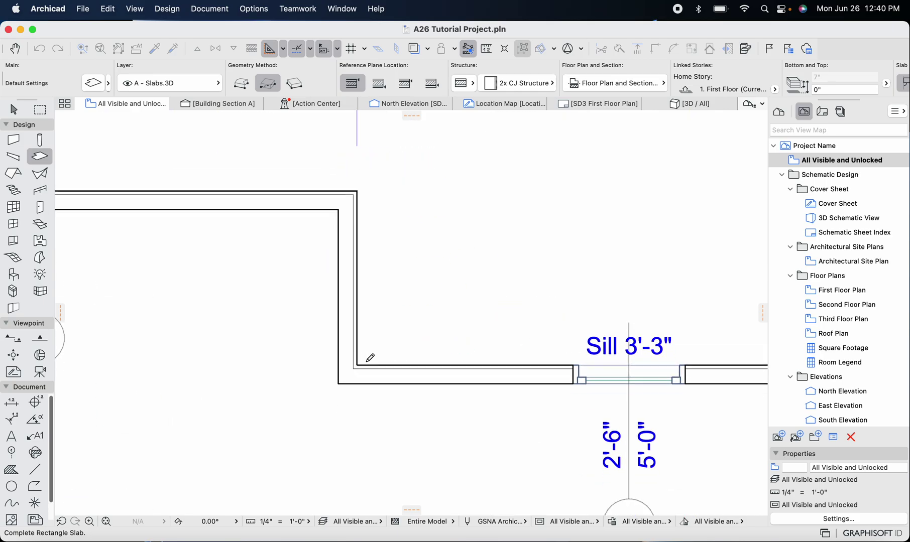
left_click(355, 369)
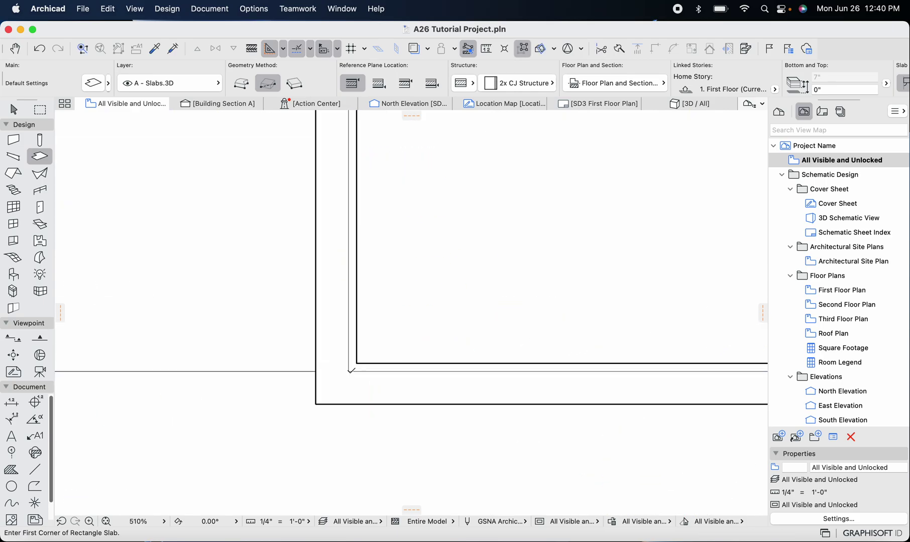
scroll(352, 370, "down", 5)
key("Escape")
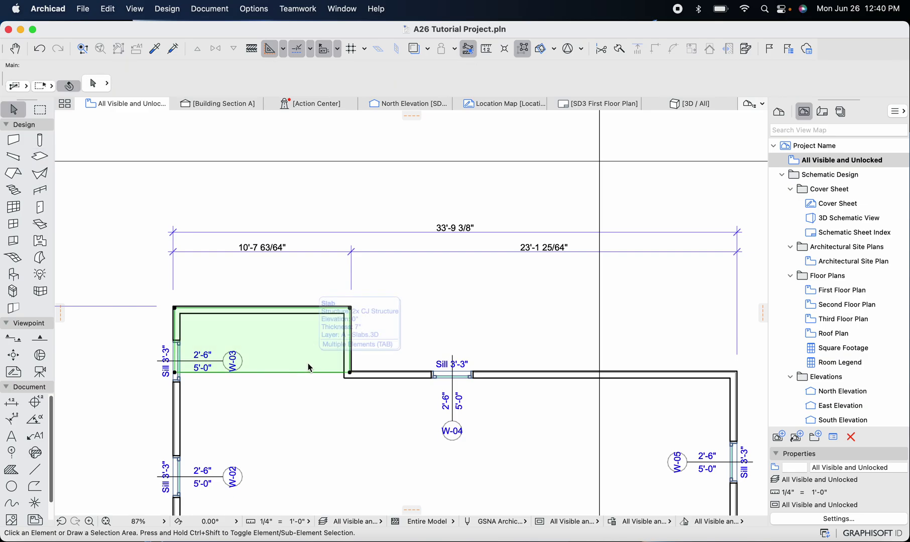
Add a rectangle of about 33'-7 3/8" by 23'-9 11/32" to the slab so it covers the main building area as well.
left_click(309, 369)
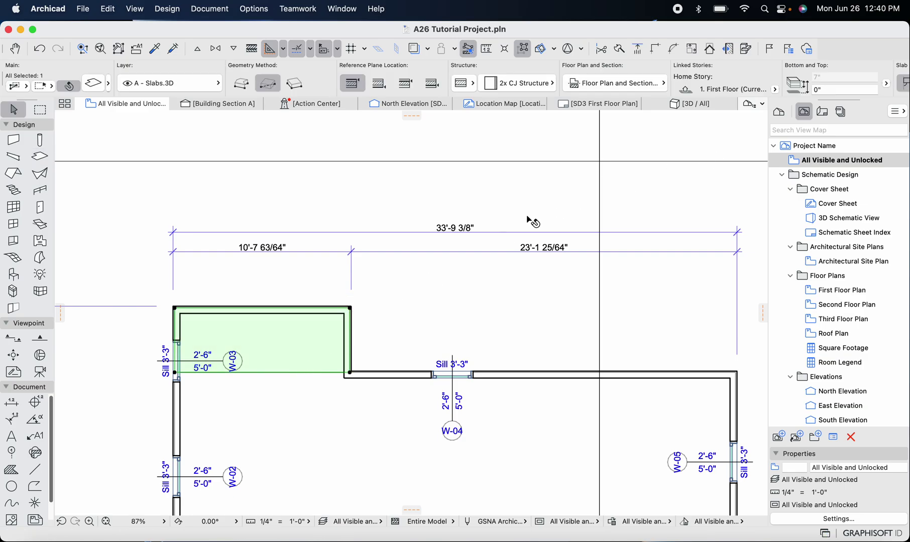
scroll(533, 221, "down", 1)
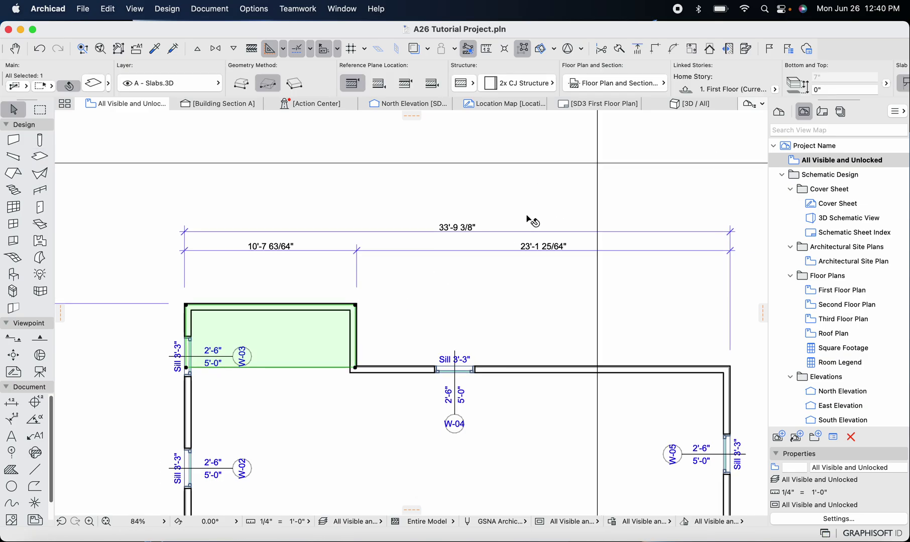
left_click(187, 367)
left_click(618, 166)
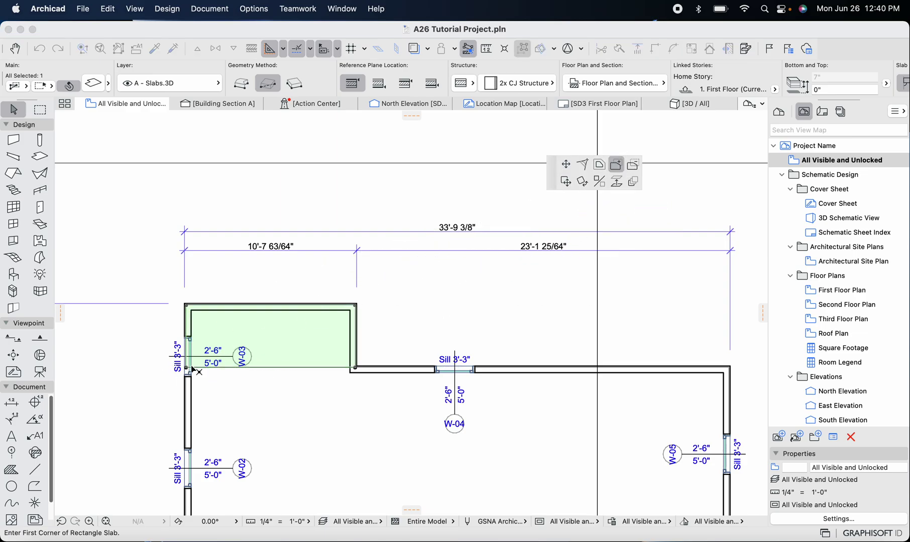
left_click(188, 368)
scroll(187, 368, "down", 5)
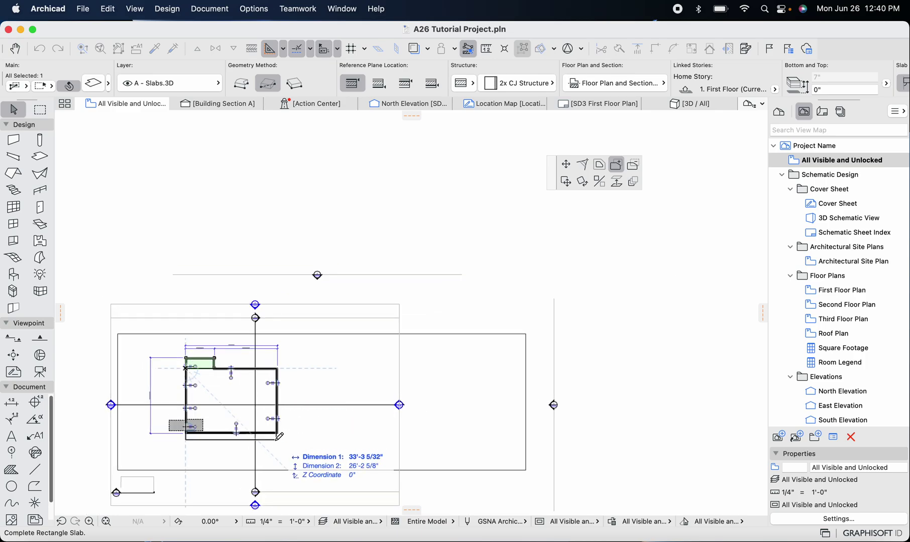
scroll(279, 435, "up", 8)
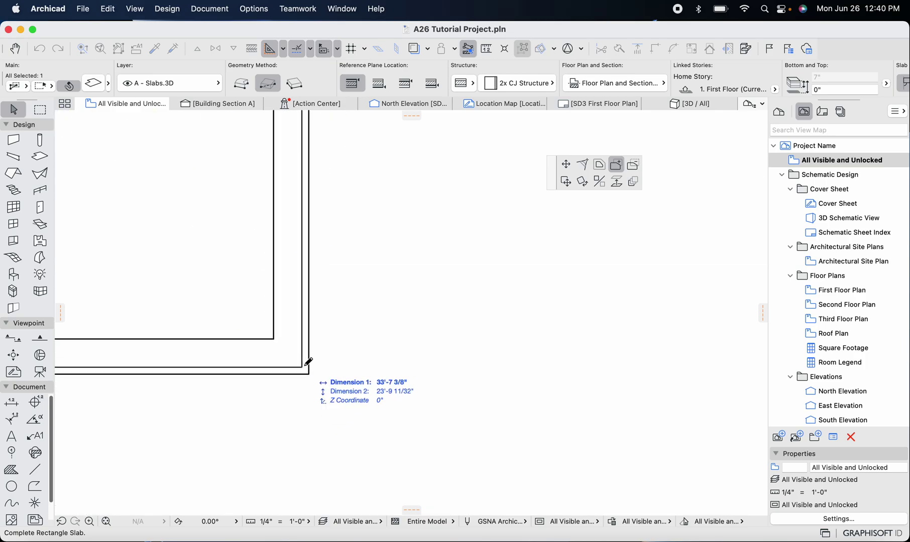
left_click(304, 370)
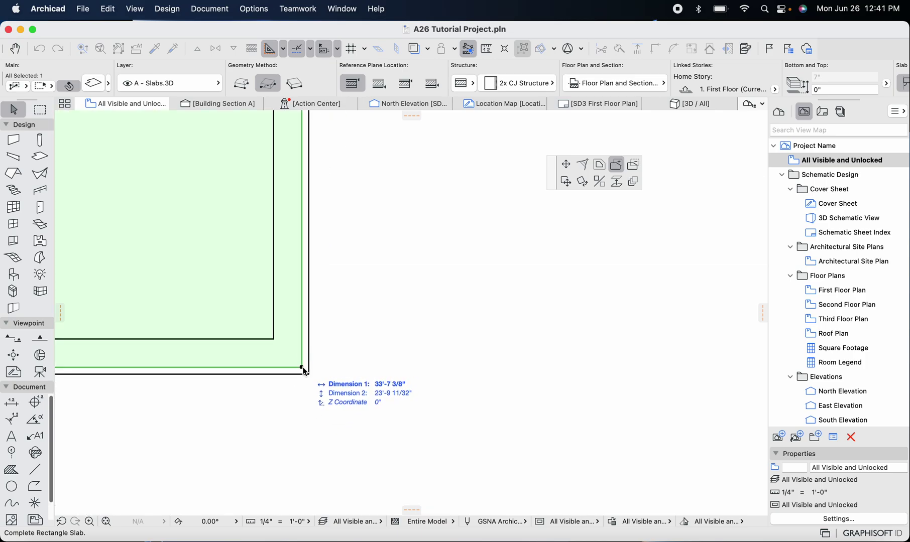
scroll(304, 370, "down", 5)
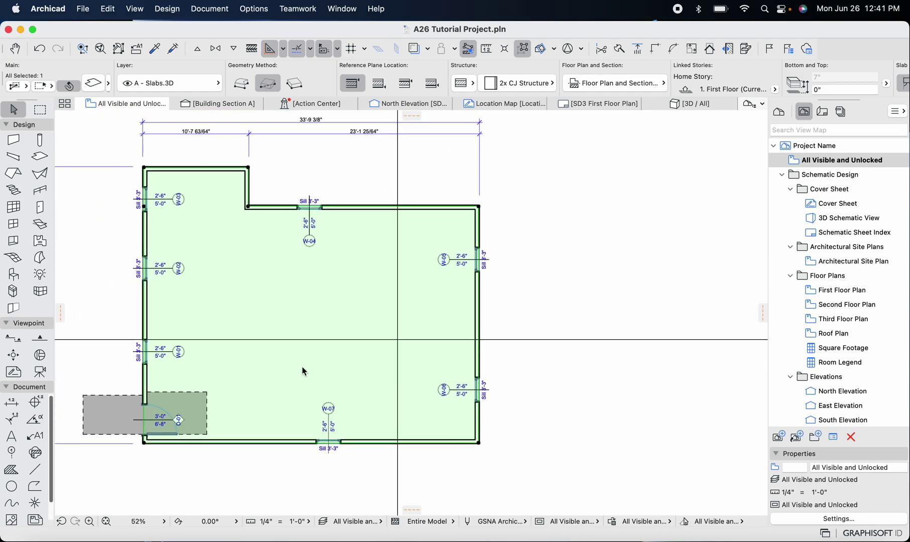
key("Escape")
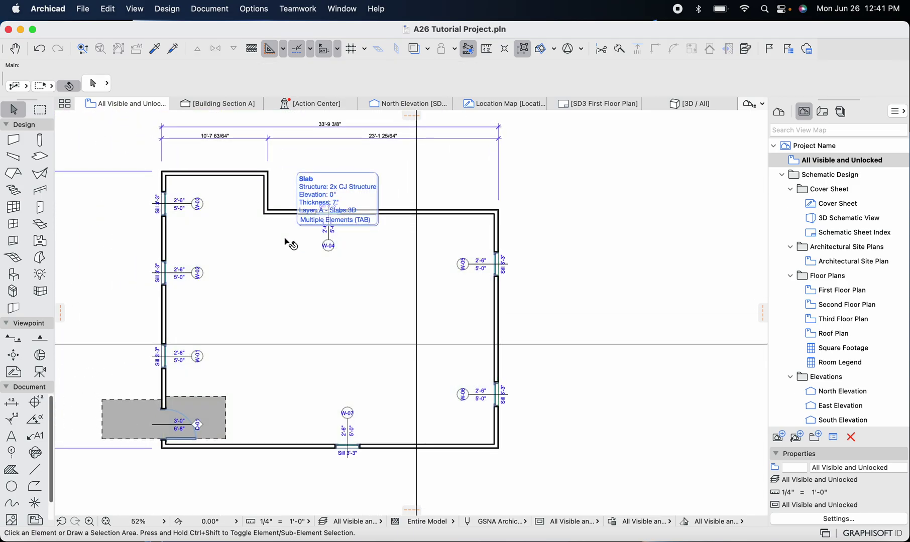
In Building Section A, raise the 2x CJ Structure slab by its lower corner so its underside rests on top of the exterior wall.
scroll(286, 242, "up", 3)
scroll(286, 243, "down", 3)
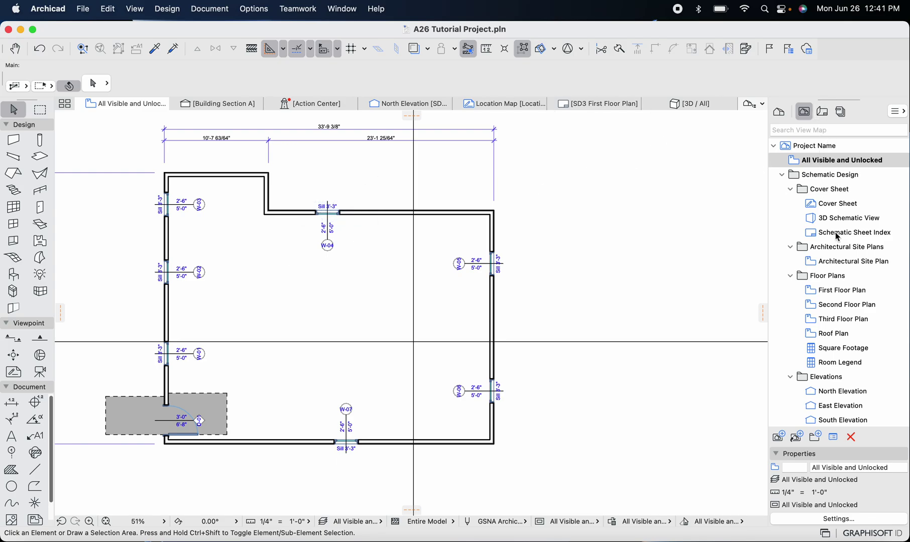
left_click(206, 102)
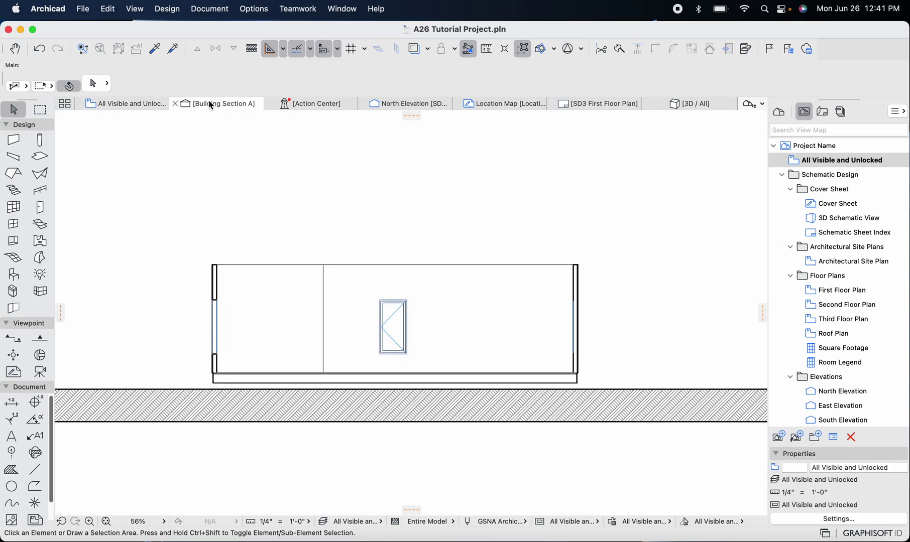
left_click(260, 396)
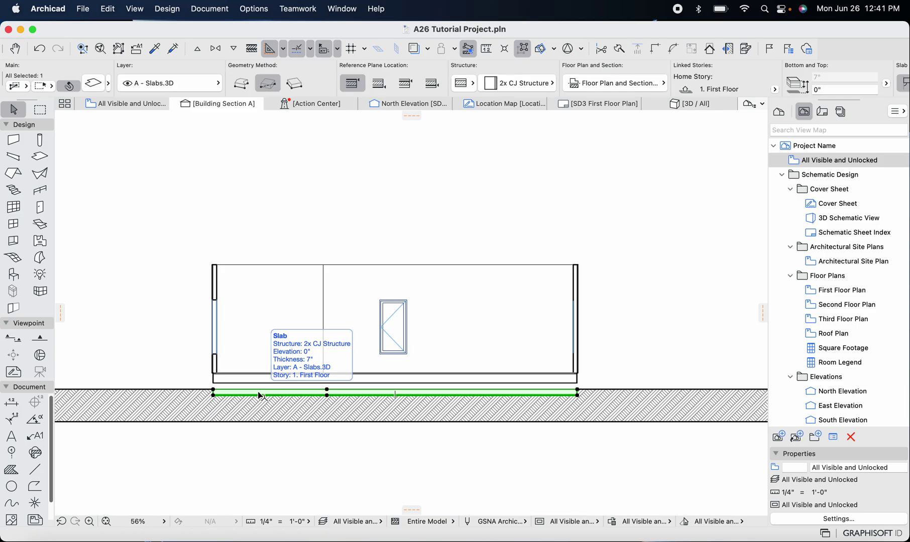
scroll(214, 397, "up", 5)
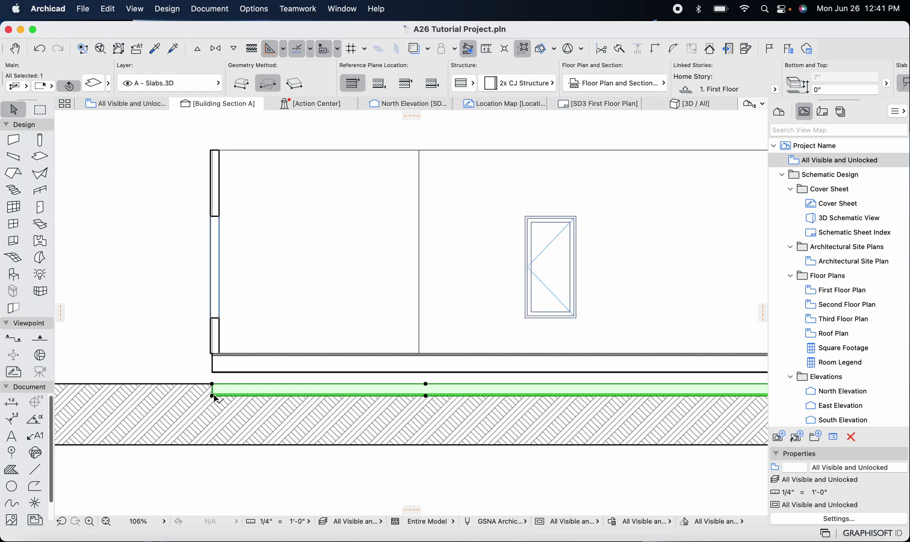
left_click(211, 396)
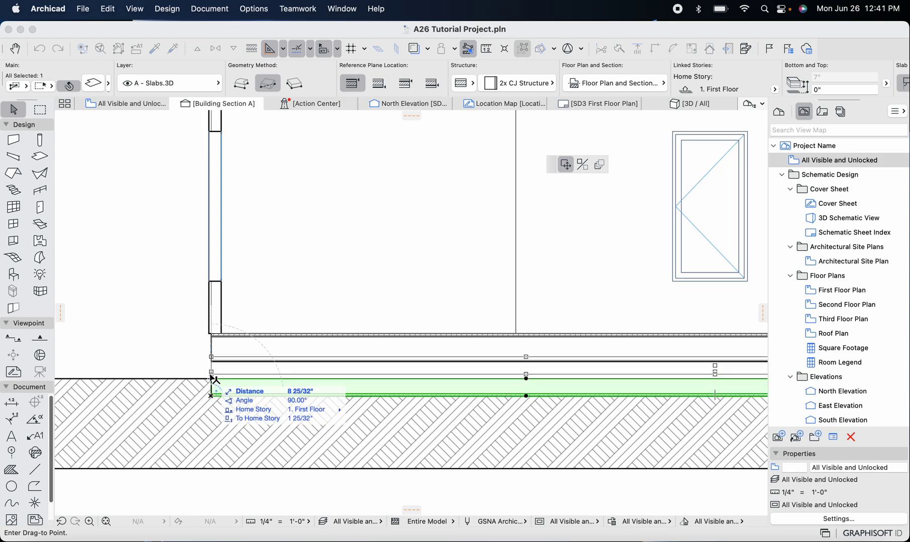
scroll(212, 376, "down", 5)
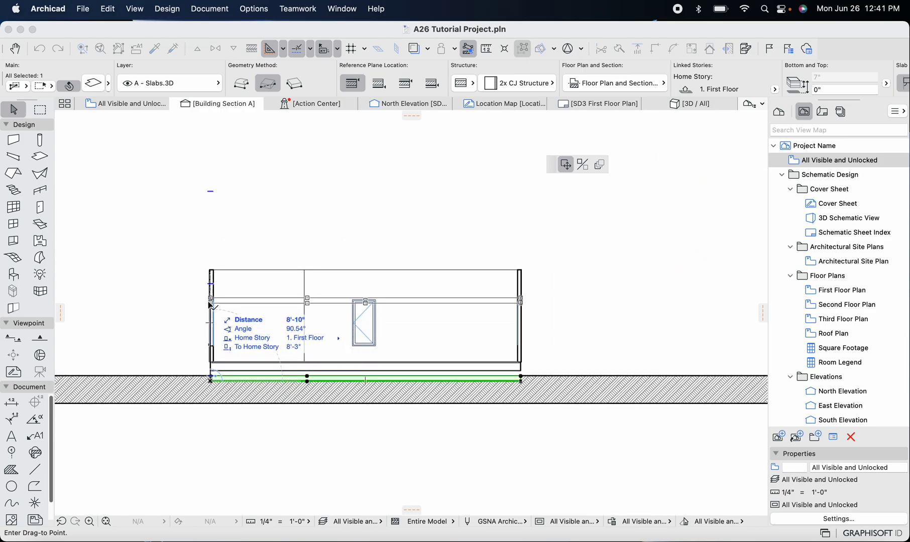
scroll(213, 275, "up", 3)
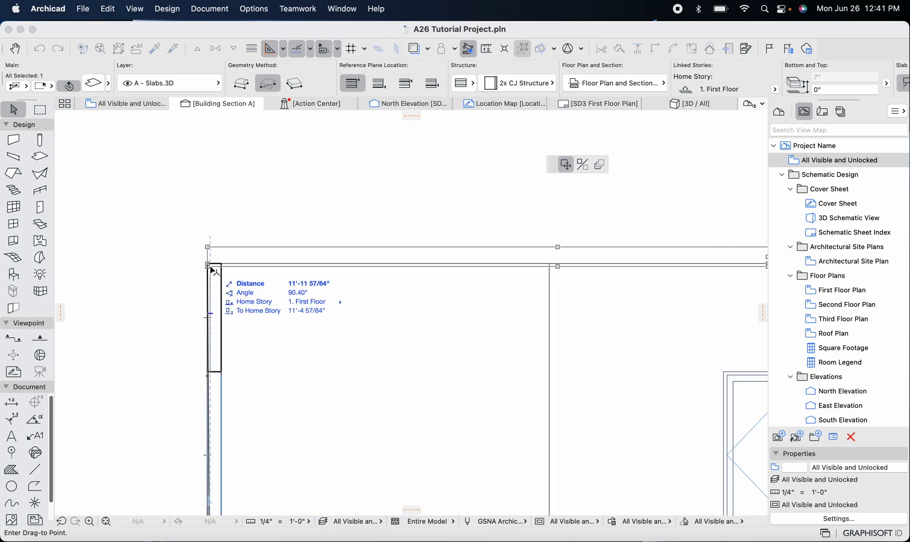
left_click(212, 268)
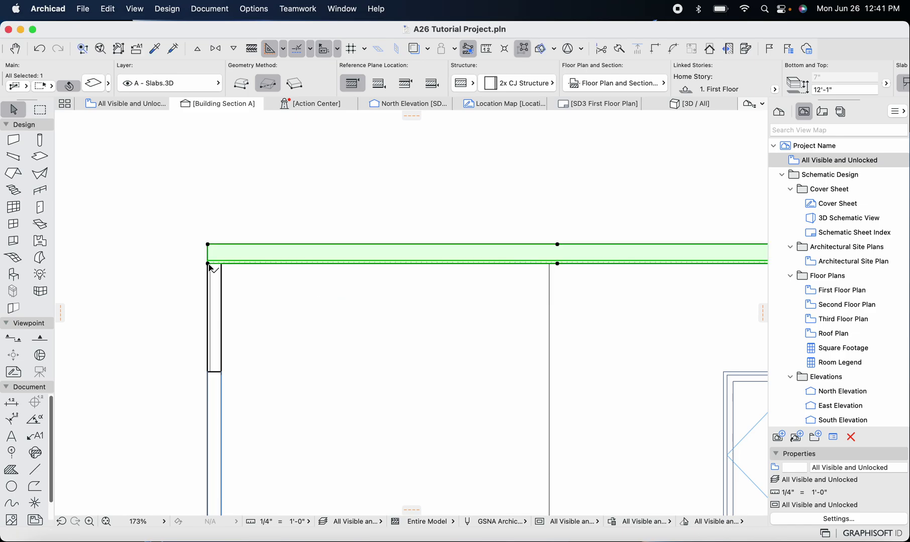
Move the ceiling slab down 1" in the section so its gypsum layer drops below the top of the wall.
left_click(210, 265)
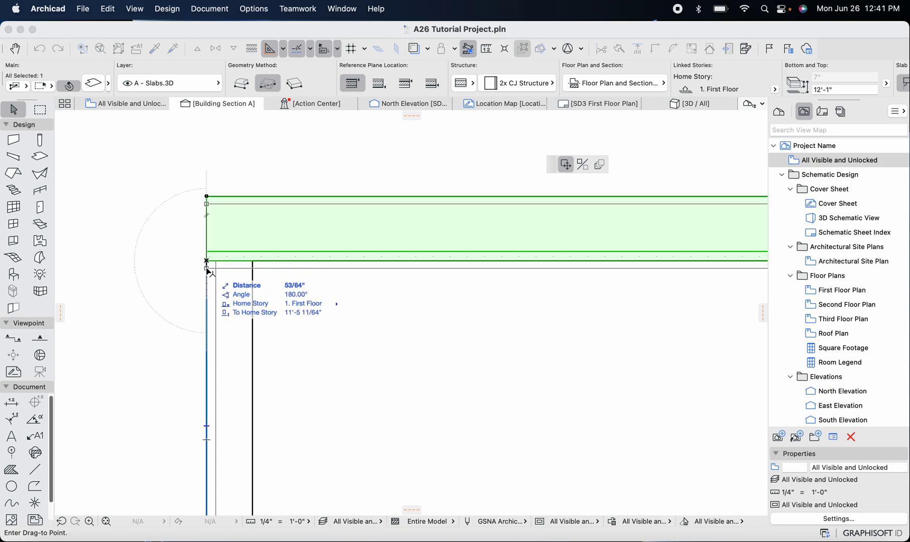
type("1")
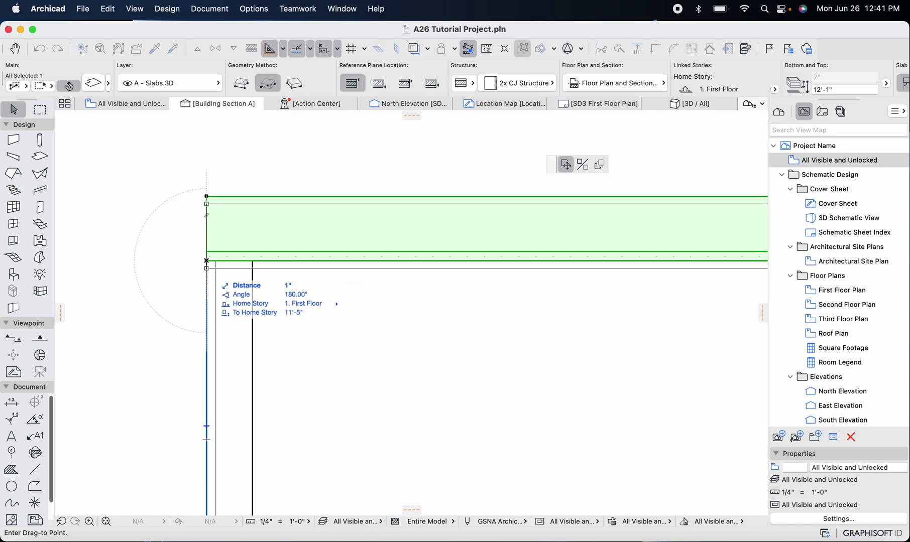
key("Return")
key("Escape")
scroll(209, 274, "down", 1)
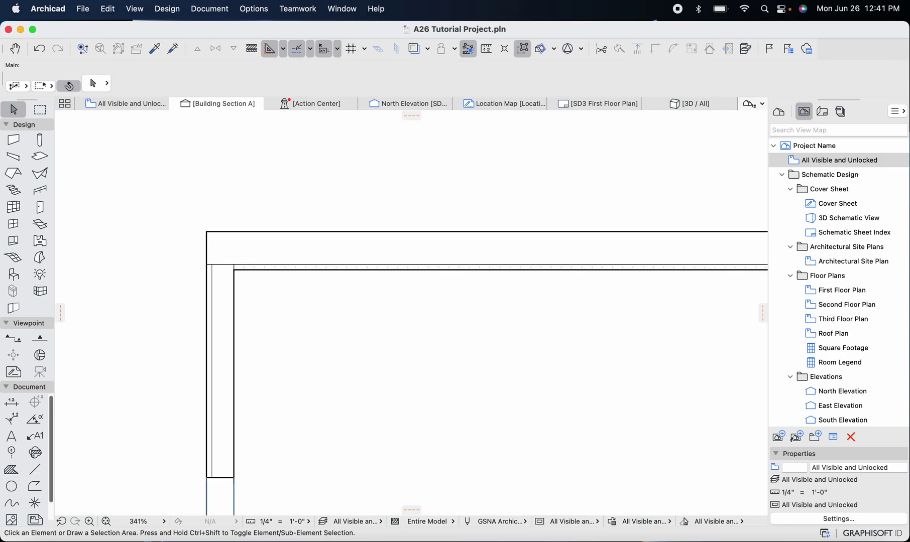
Examine the junction of the ceiling slab and exterior wall in the section, checking how the structural and gypsum layers meet.
scroll(238, 271, "up", 5)
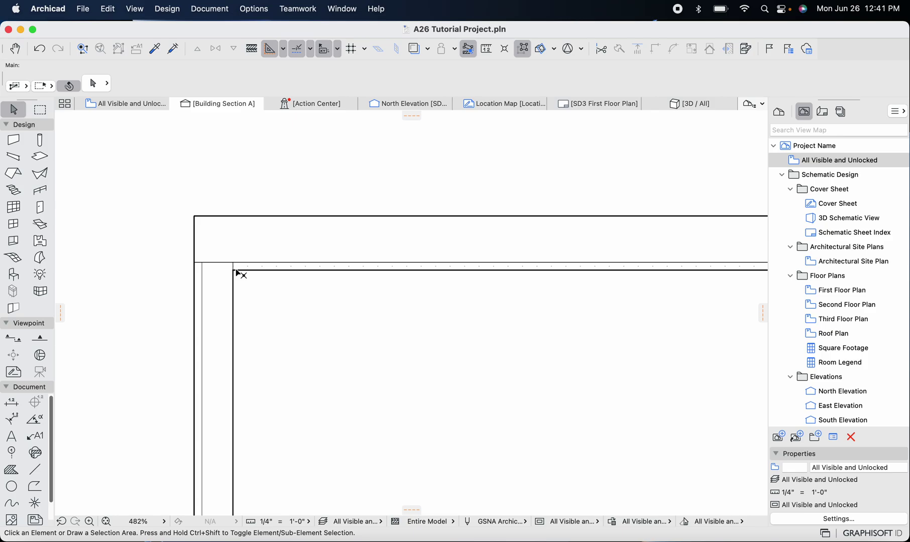
scroll(227, 266, "up", 3)
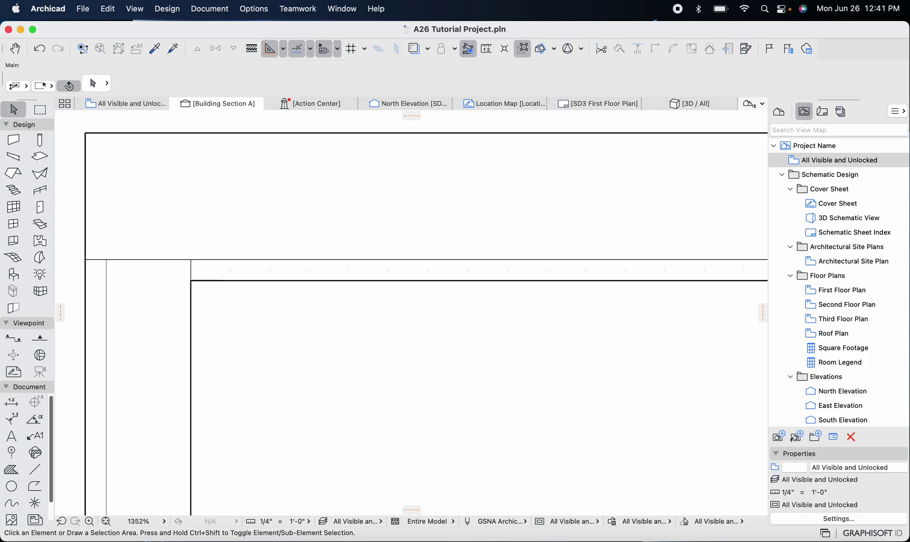
scroll(227, 266, "down", 5)
scroll(228, 266, "right", 2)
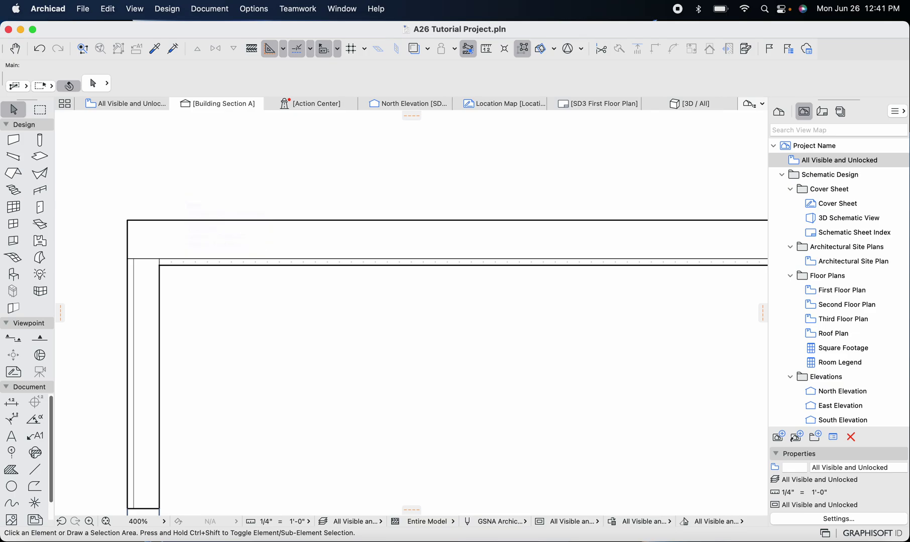
scroll(150, 260, "up", 5)
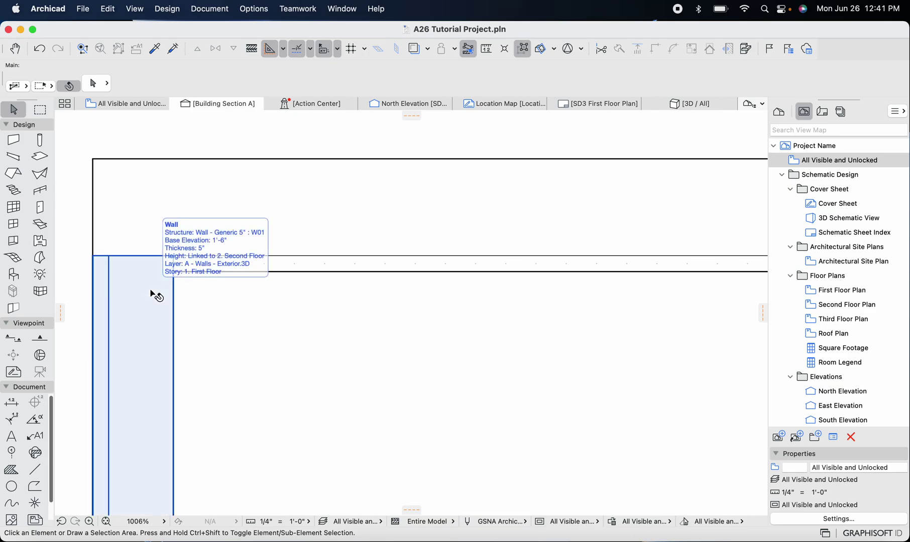
scroll(156, 297, "down", 3)
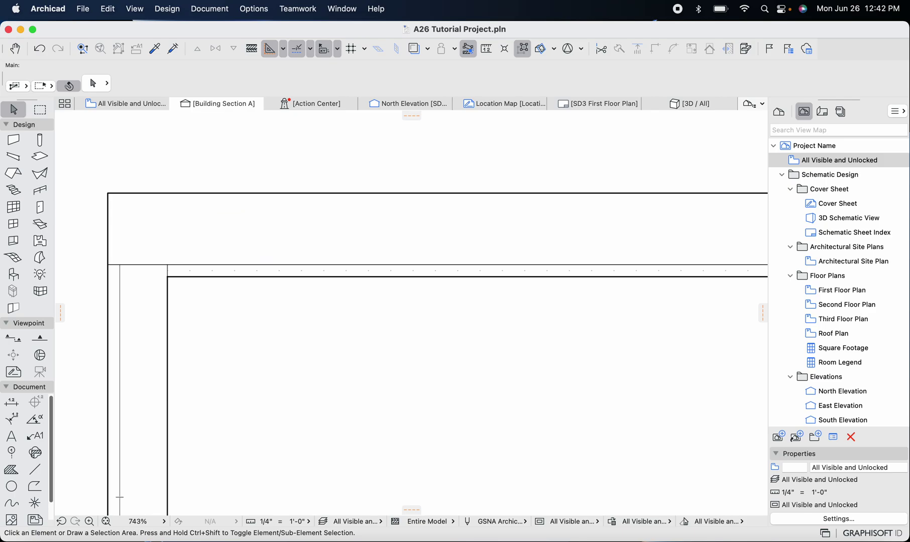
scroll(125, 278, "down", 5)
scroll(127, 278, "down", 2)
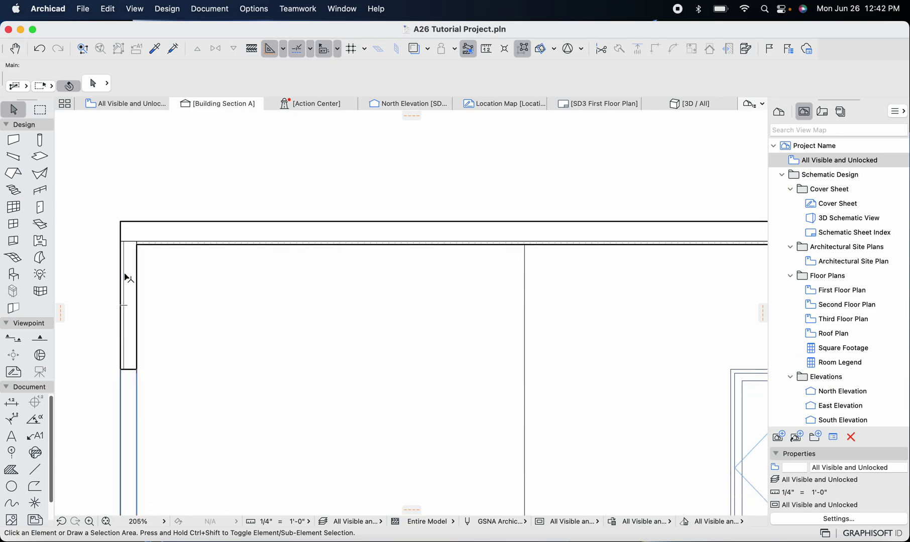
scroll(127, 278, "down", 2)
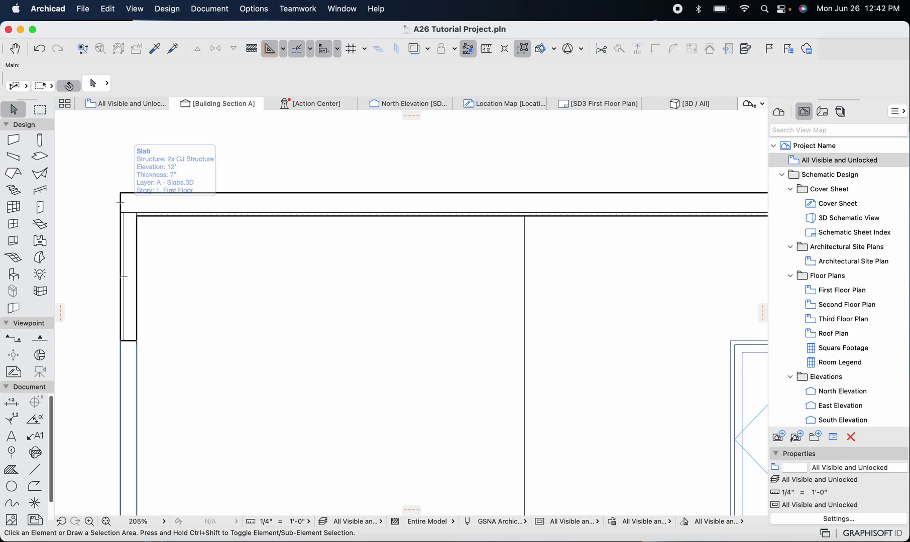
scroll(121, 204, "down", 2)
scroll(146, 220, "up", 3)
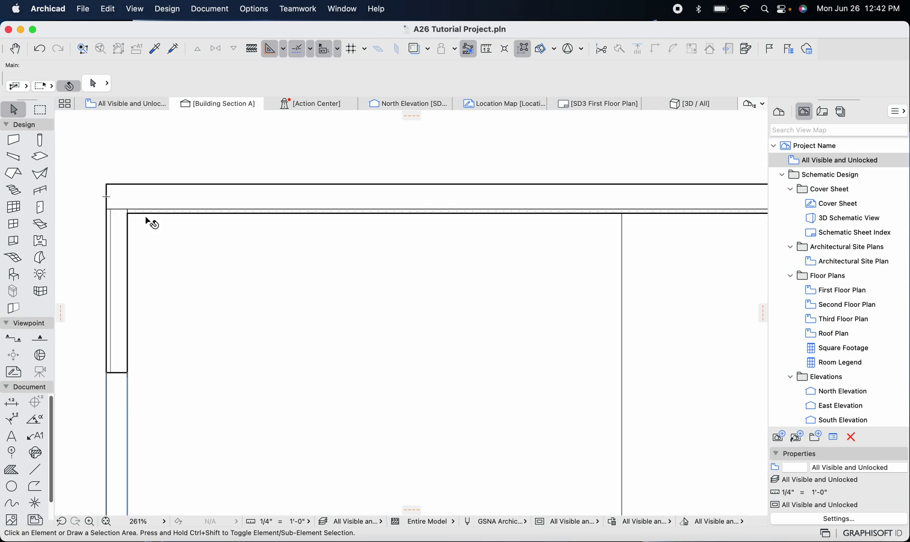
scroll(151, 223, "up", 5)
scroll(120, 219, "down", 3)
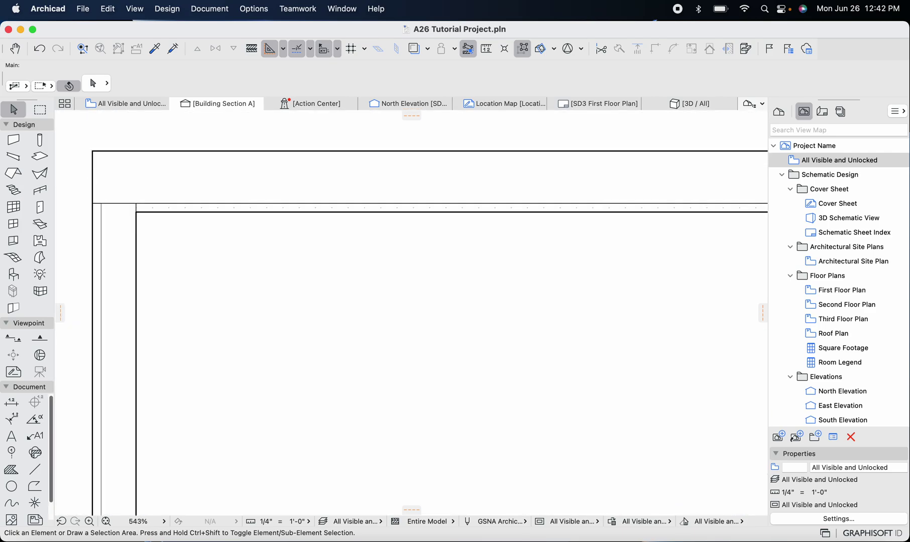
Examine how the 2x CJ Structure ceiling slab meets and spans the exterior walls in Building Section A.
scroll(117, 218, "down", 3)
scroll(126, 212, "up", 5)
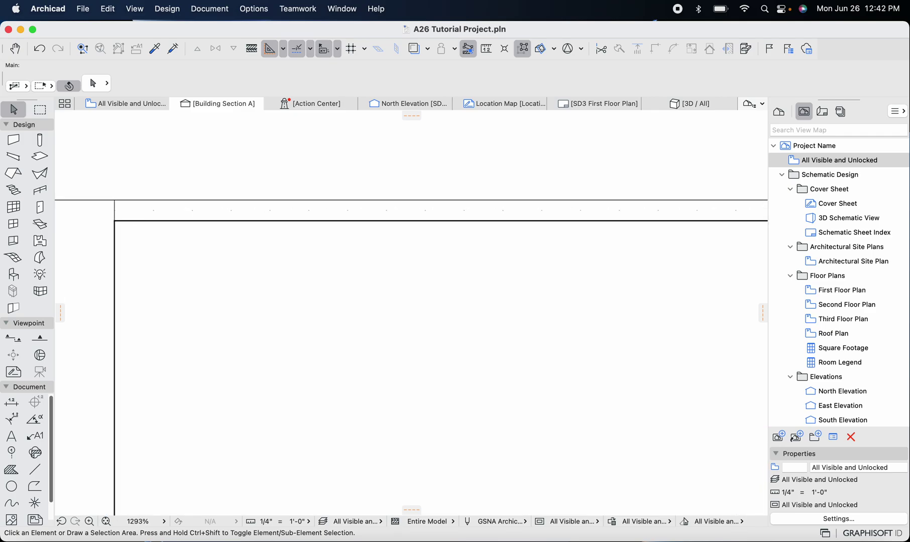
scroll(116, 221, "down", 3)
scroll(113, 226, "down", 3)
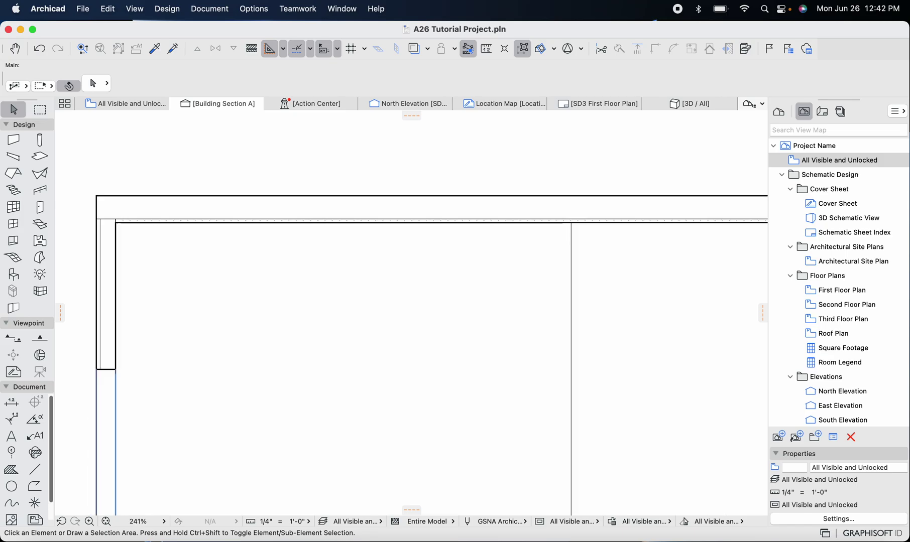
scroll(114, 257, "down", 3)
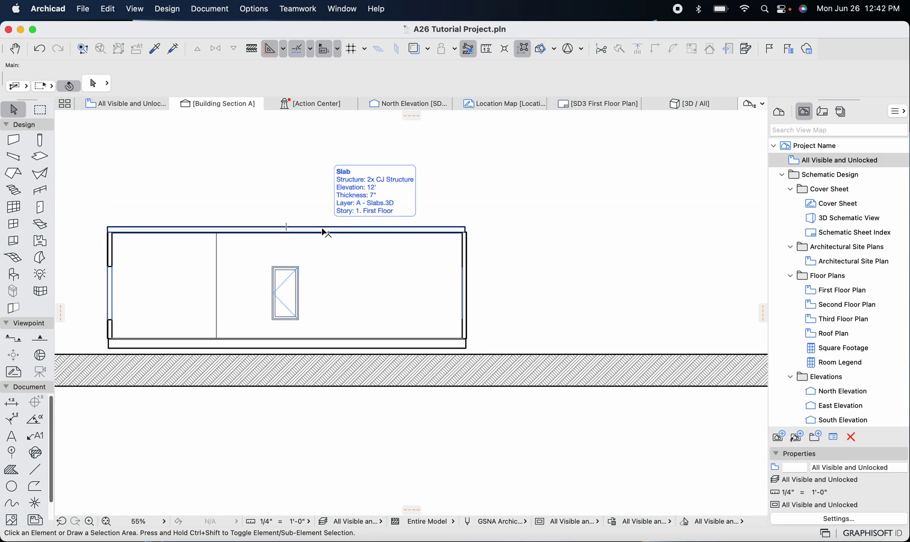
left_click(323, 230)
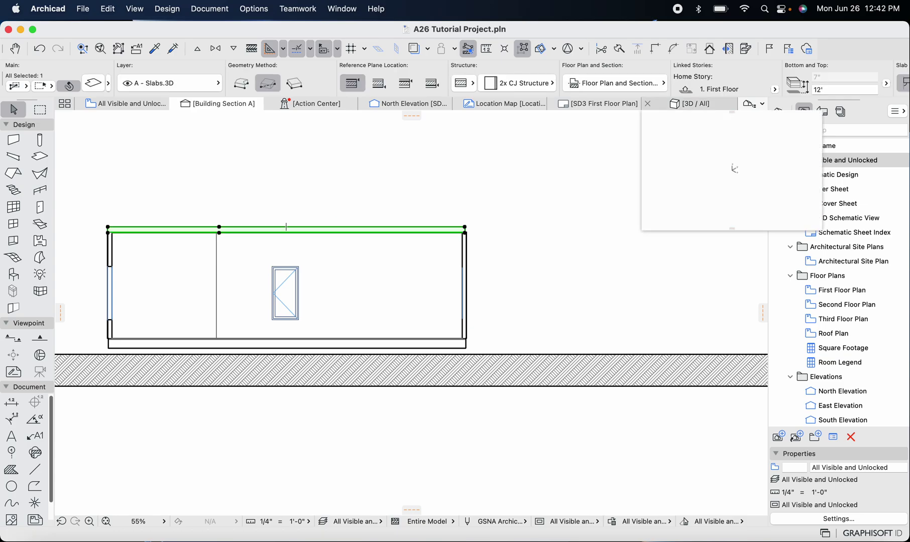
mouse_move(597, 103)
scroll(424, 280, "down", 2)
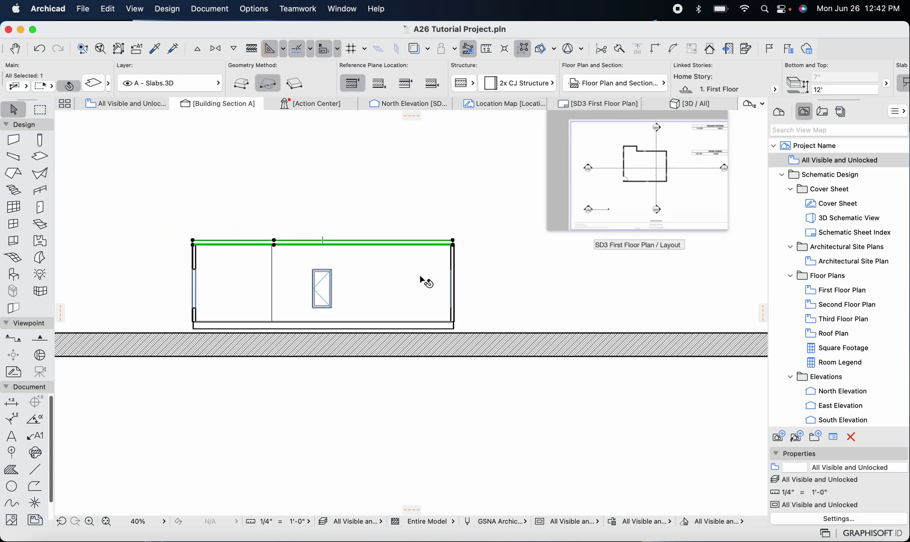
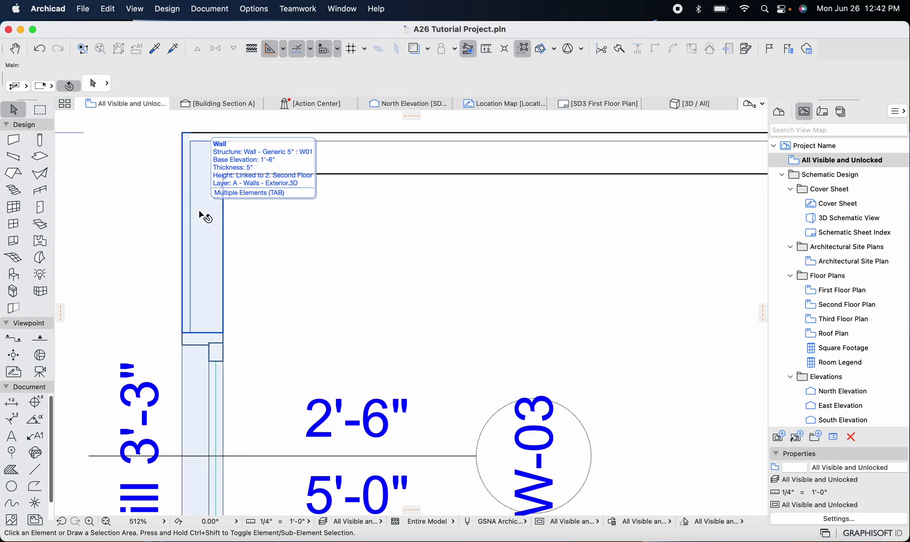
Inspect the exterior walls around the building's upper-left corner in the All Visible and Unlocked floor plan.
left_click(201, 215)
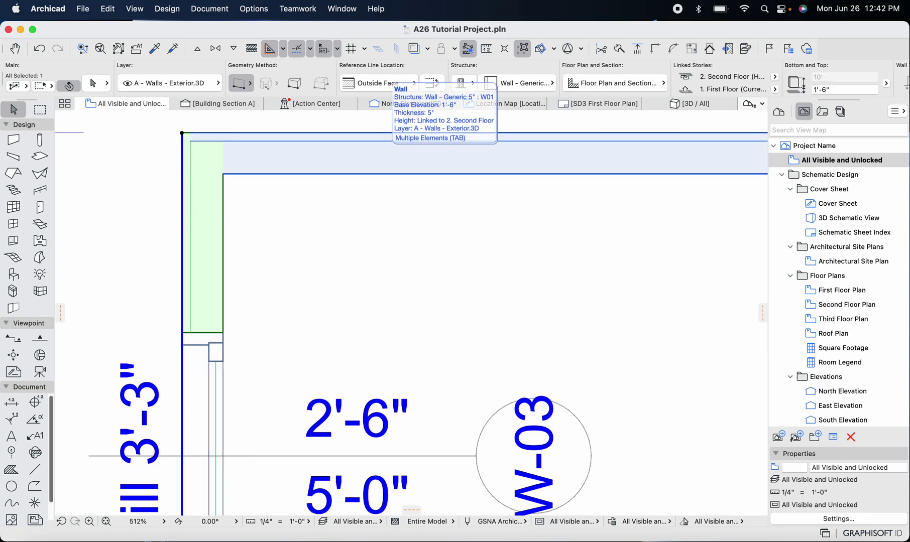
left_click(382, 158, "shift")
scroll(381, 156, "down", 2)
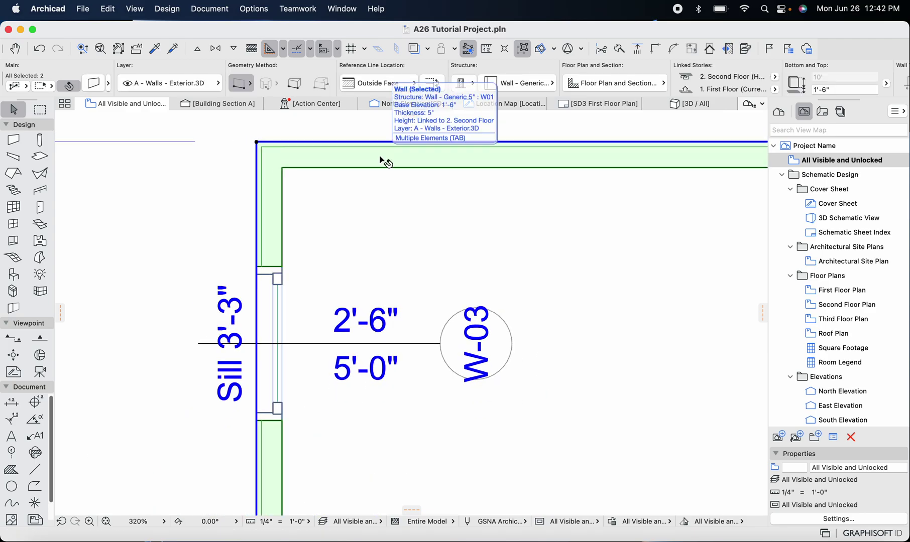
key("Escape")
scroll(381, 158, "down", 5)
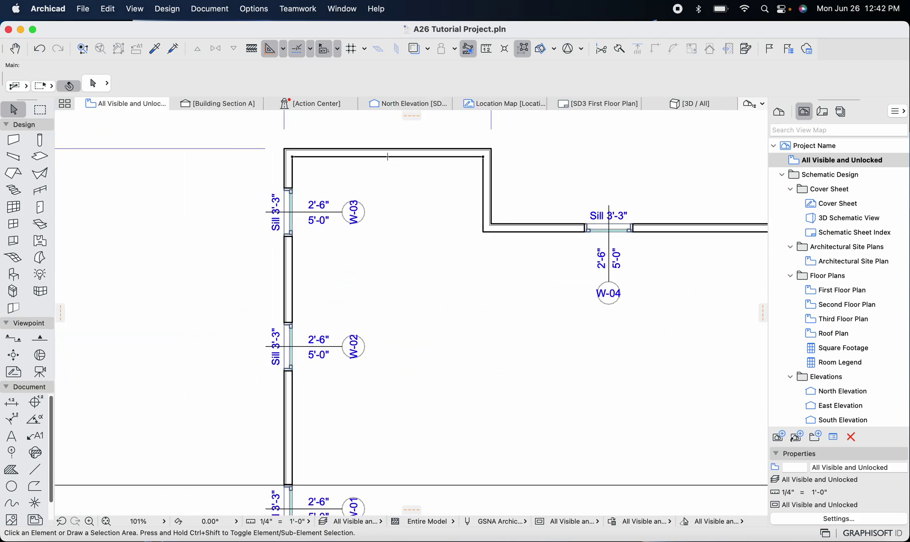
left_click(387, 153)
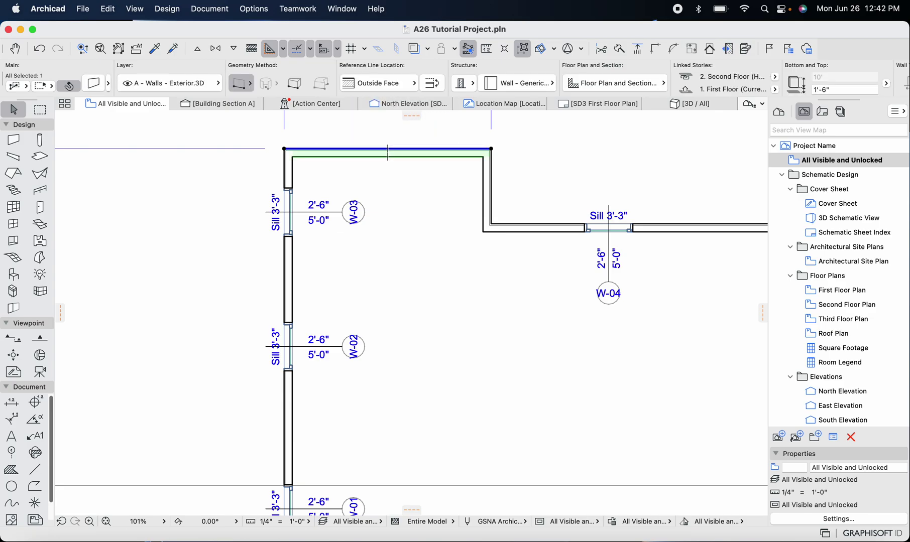
key("Escape")
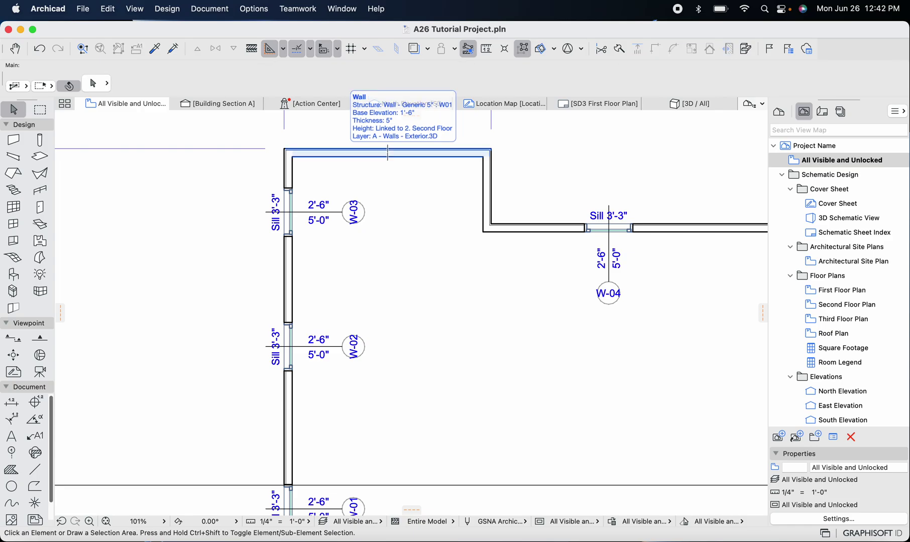
left_click(255, 8)
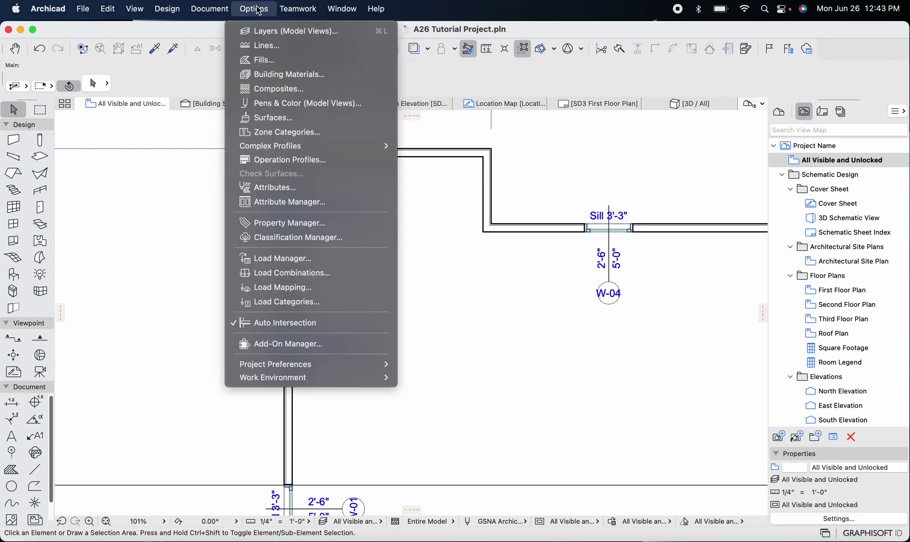
left_click(259, 10)
left_click(433, 152)
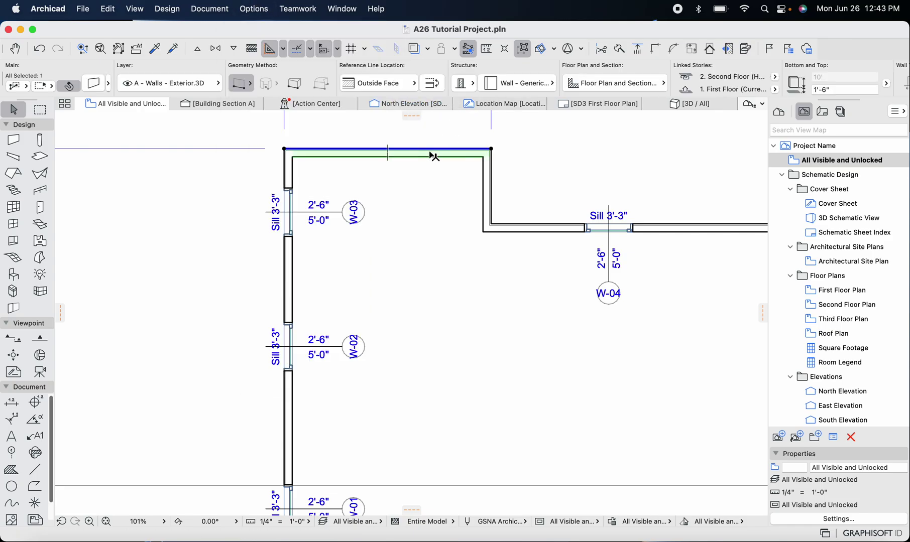
left_click(257, 7)
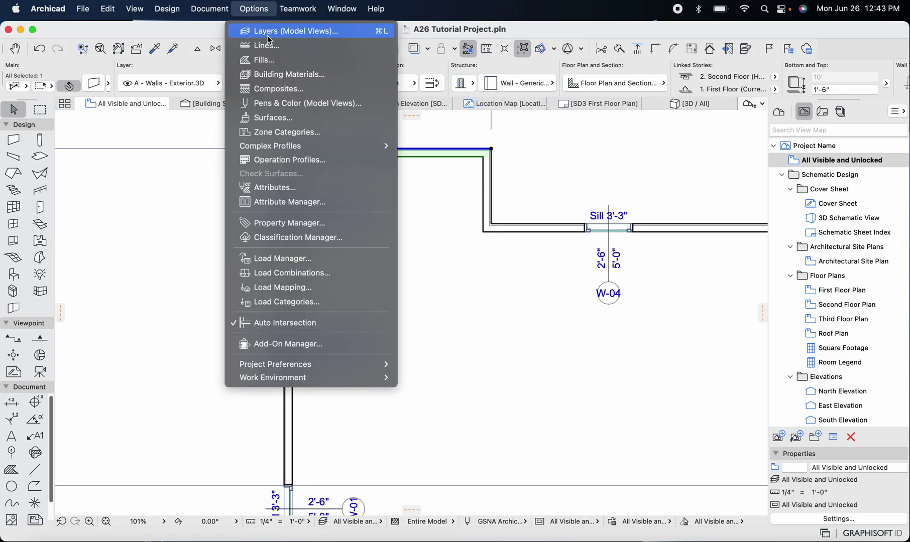
left_click(277, 89)
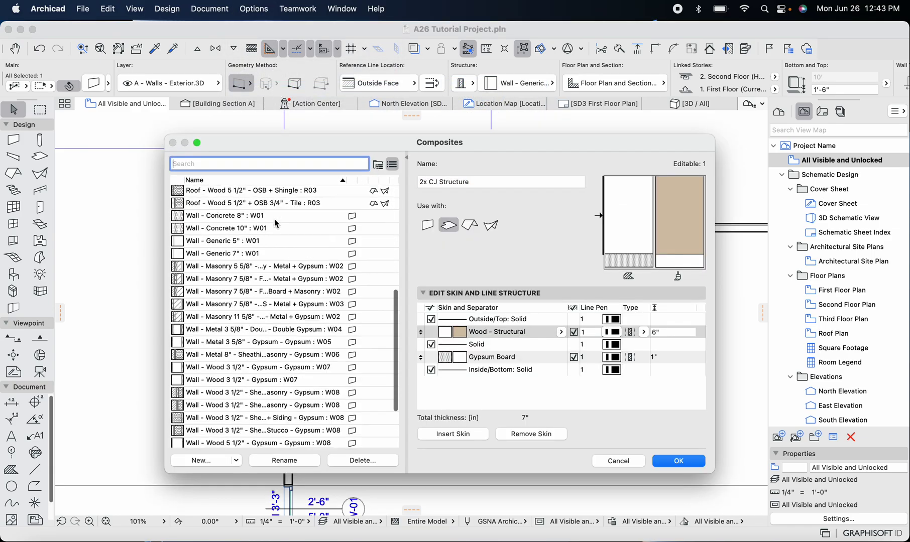
scroll(276, 222, "down", 5)
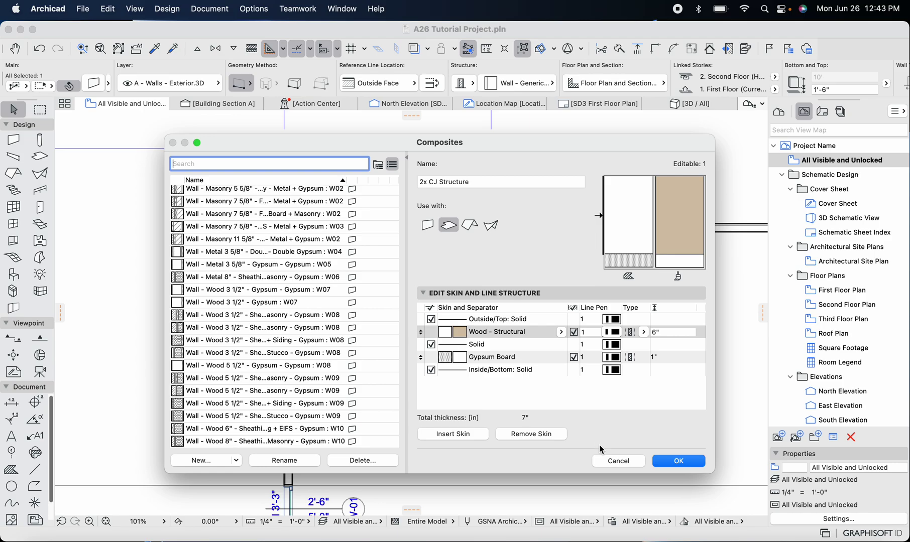
left_click(618, 461)
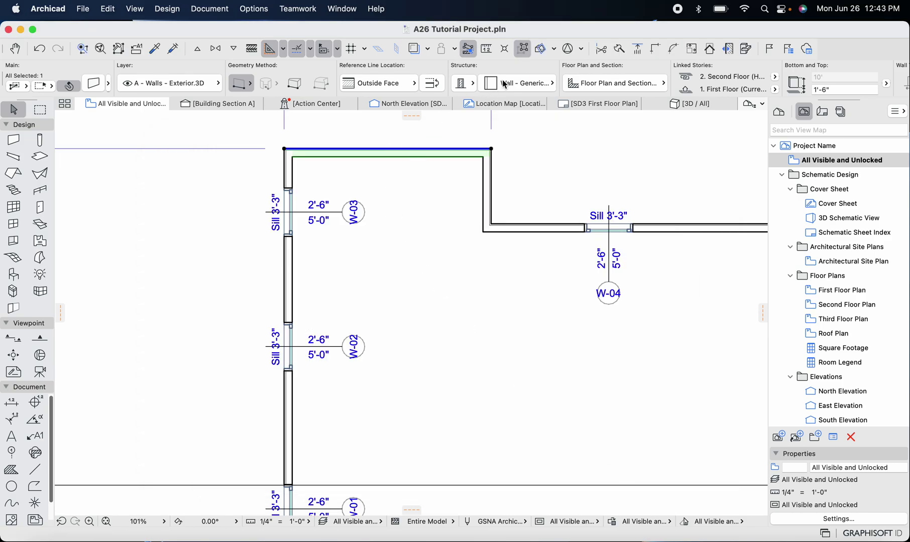
Check which composite structure is assigned to the selected upper exterior wall.
left_click(524, 84)
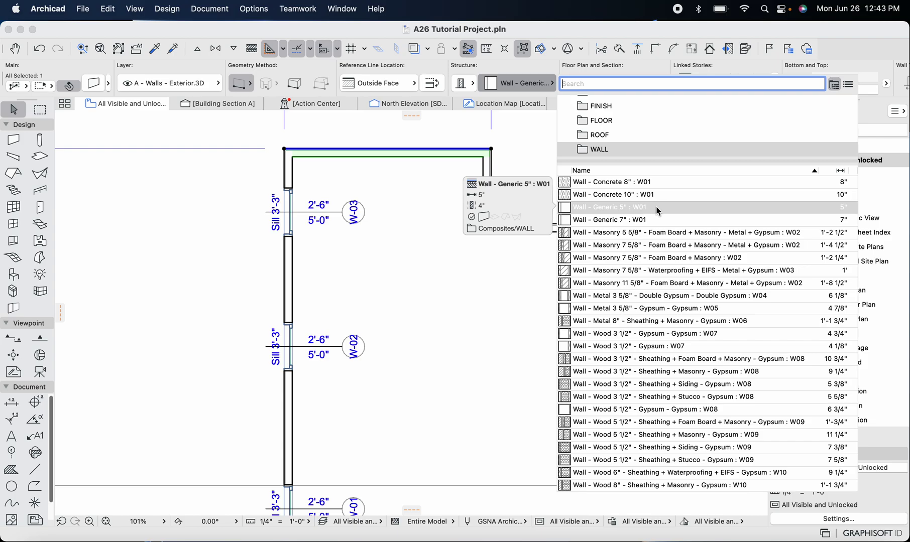
left_click(607, 208)
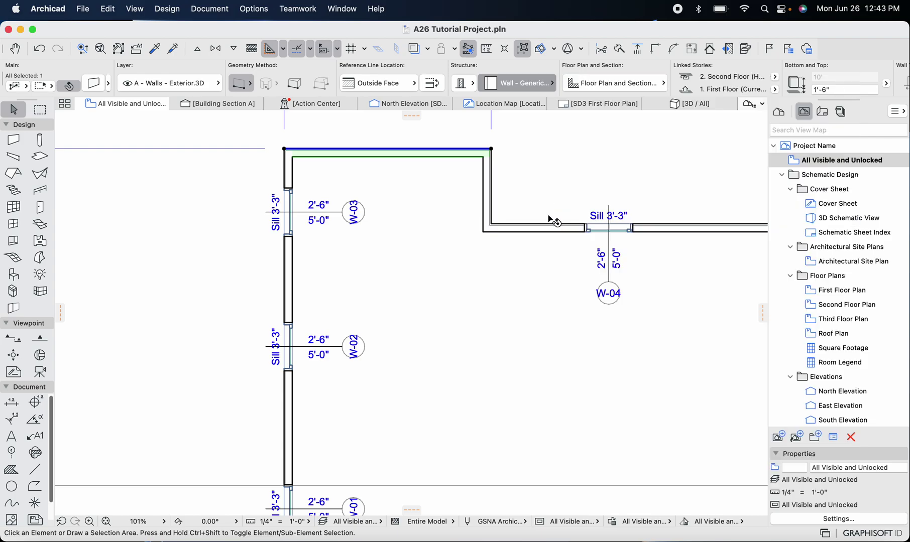
key("Escape")
Insert a 1" skin on the inside of the Generic - Interior skin in the Wall - Generic 5" : W01 composite.
left_click(341, 153)
left_click(255, 9)
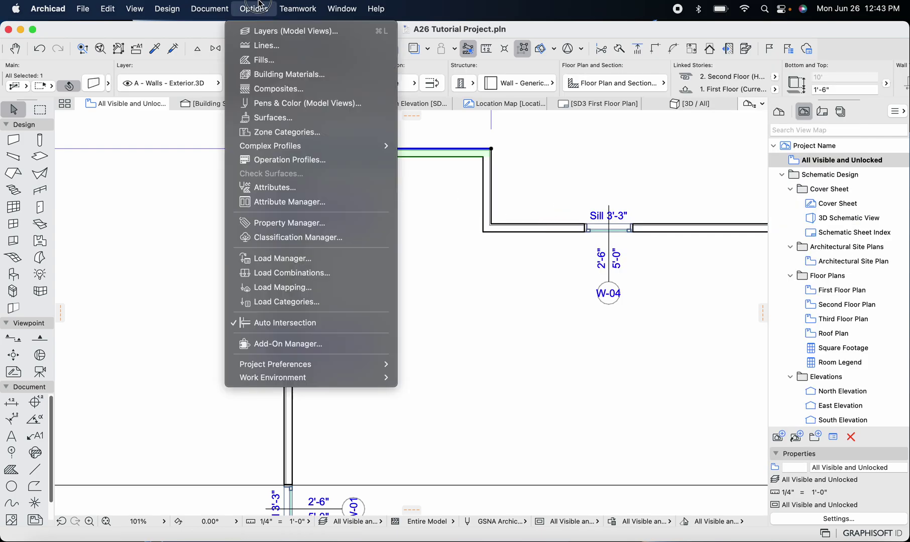
left_click(278, 89)
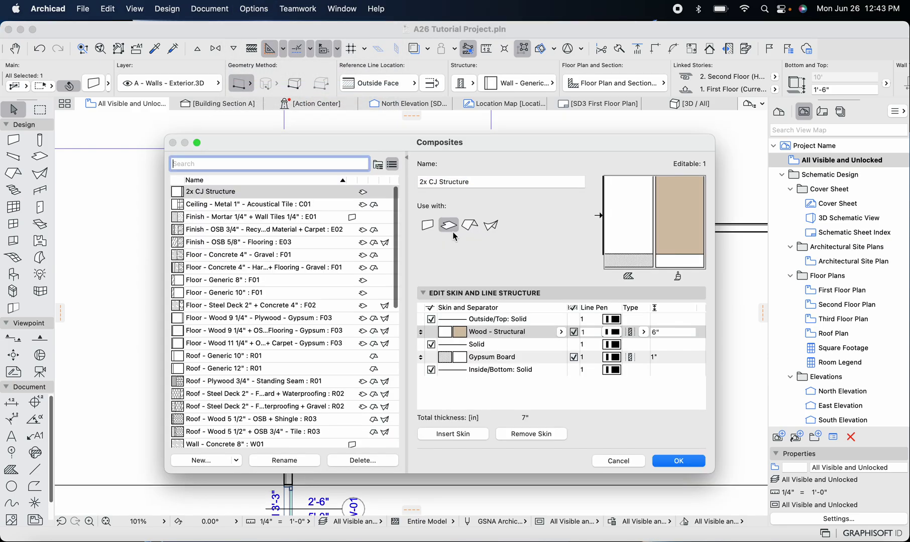
scroll(305, 288, "down", 5)
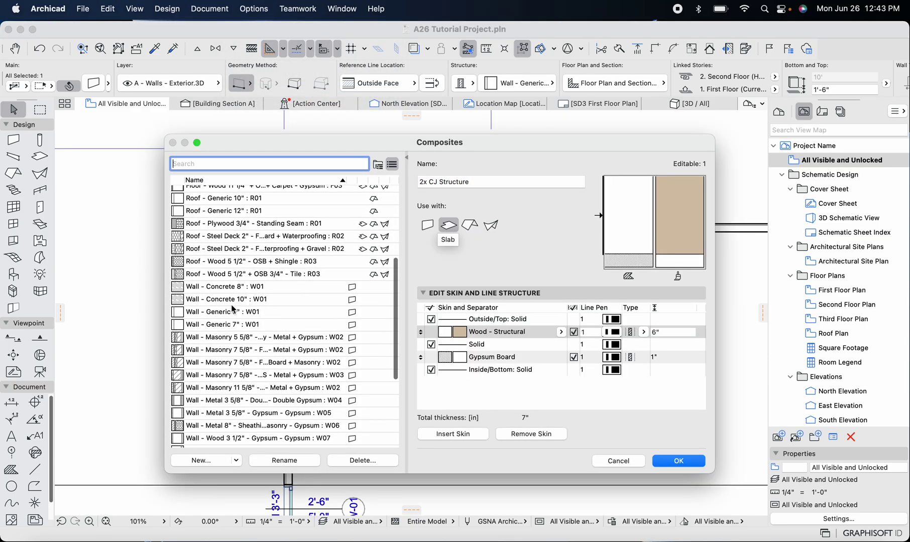
left_click(223, 312)
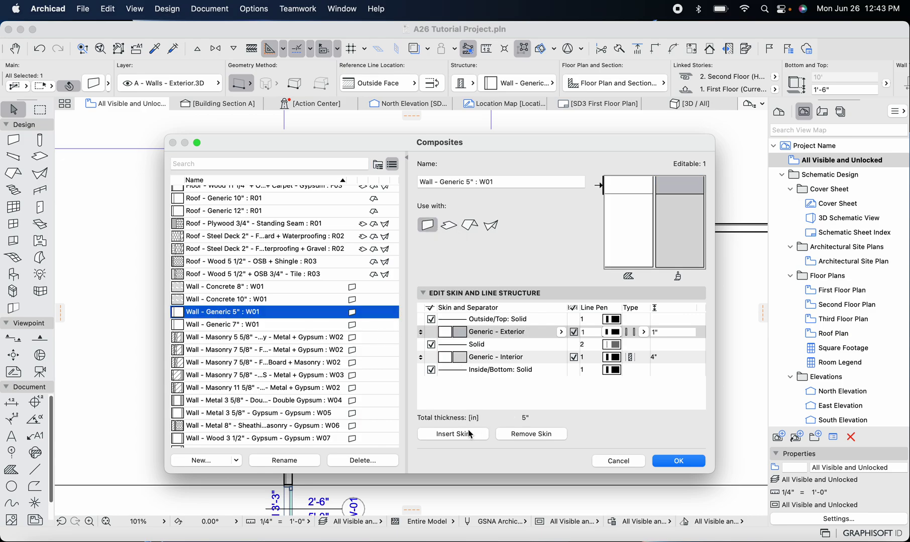
left_click(508, 361)
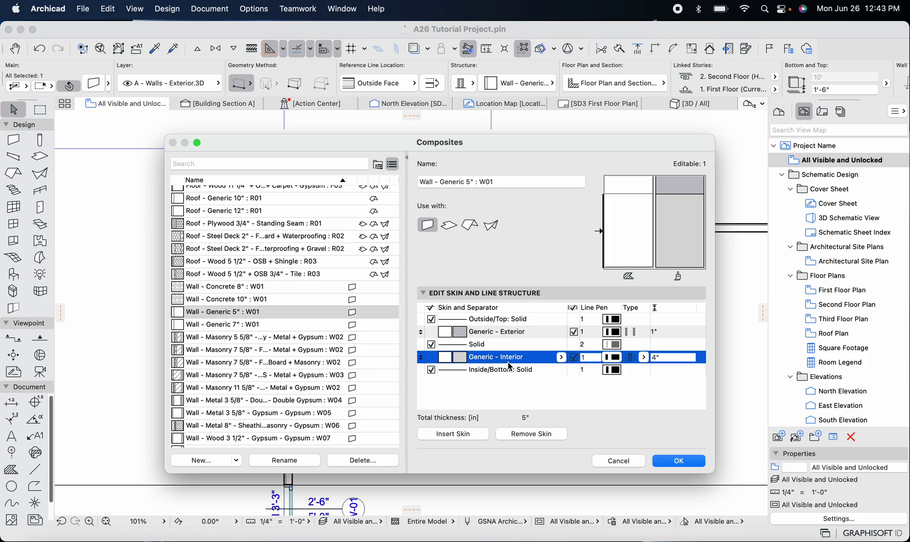
left_click(457, 434)
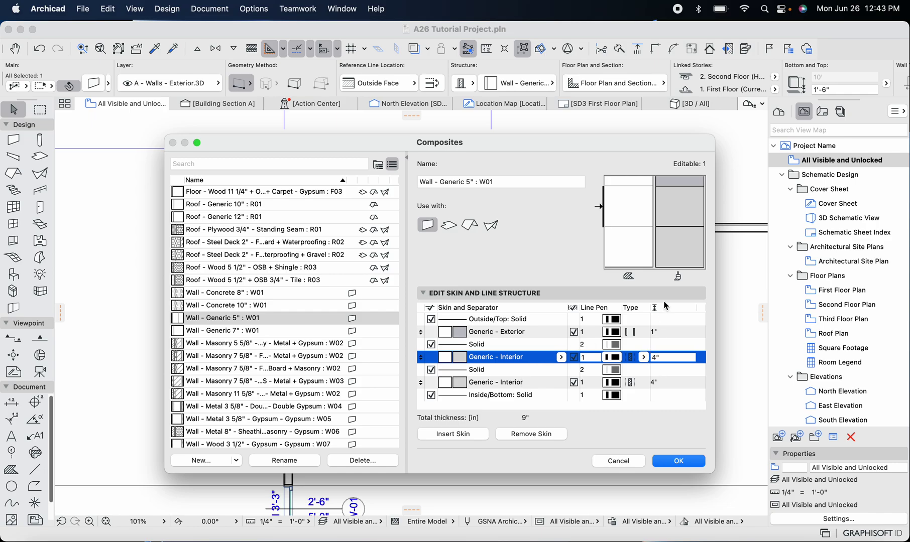
left_click(657, 382)
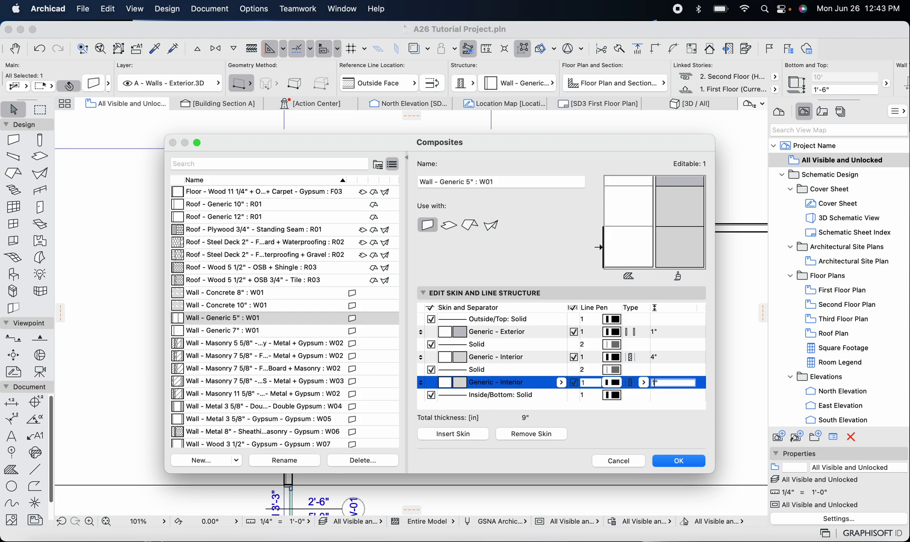
key("Return")
Assign Gypsum Board from 09 - Finishes to the composite's new innermost skin and apply the change to the walls.
left_click(560, 382)
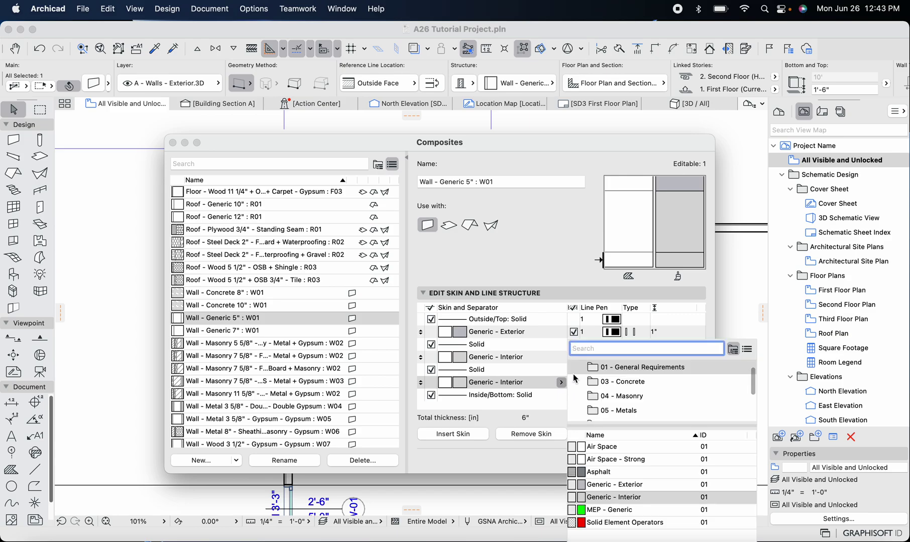
scroll(627, 402, "down", 3)
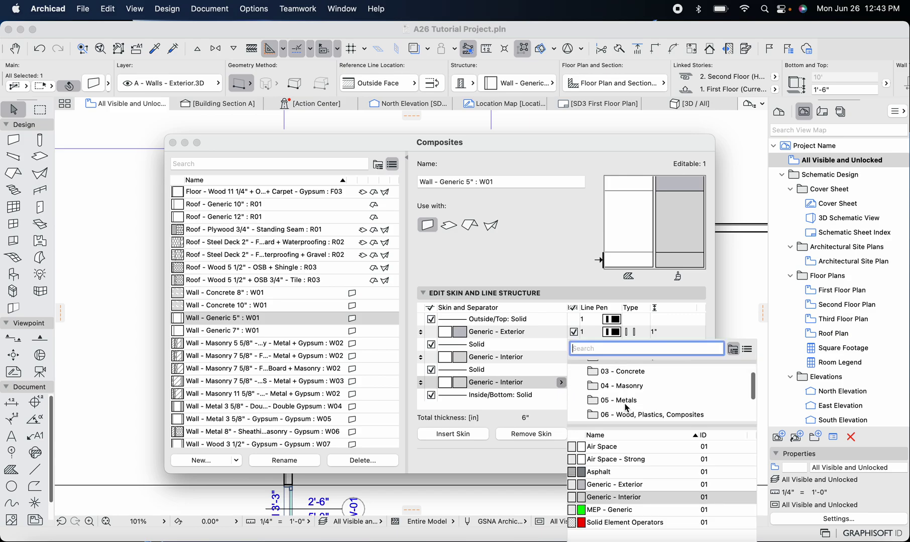
left_click(639, 402)
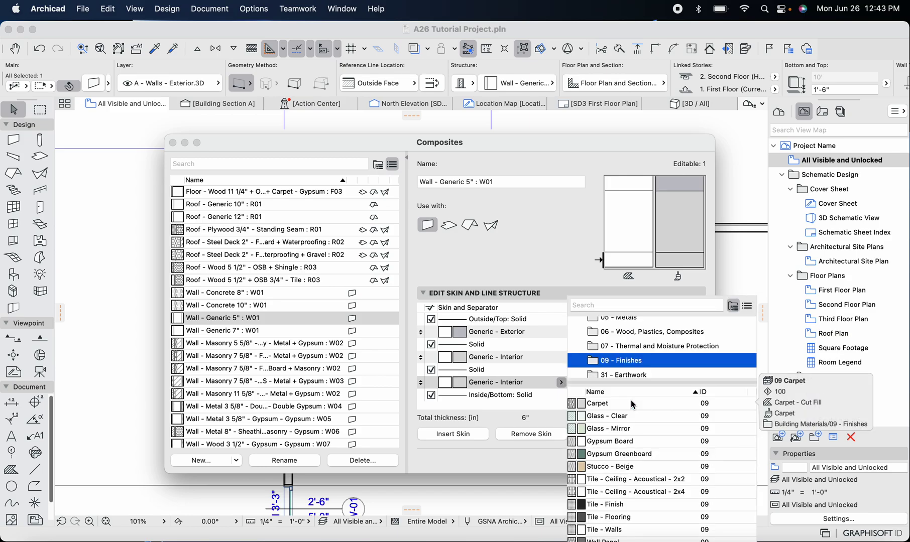
left_click(615, 443)
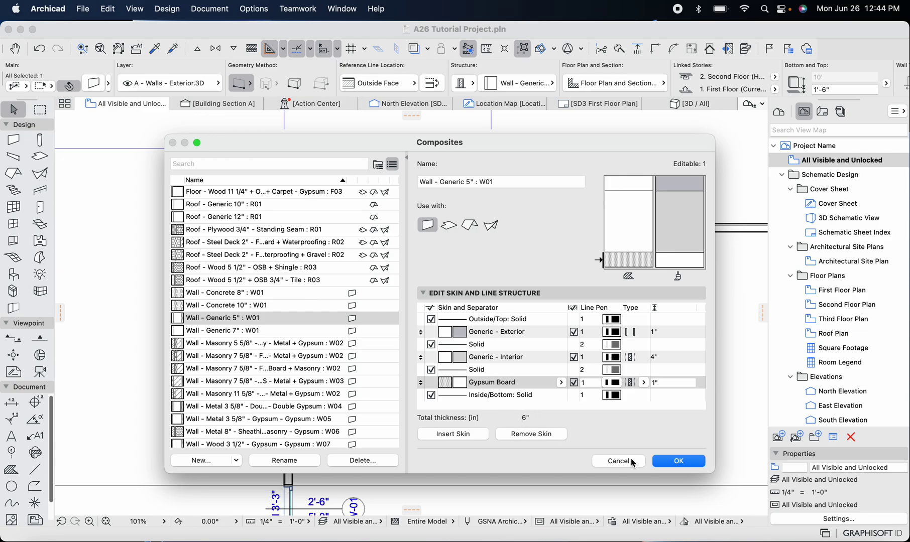
left_click(674, 464)
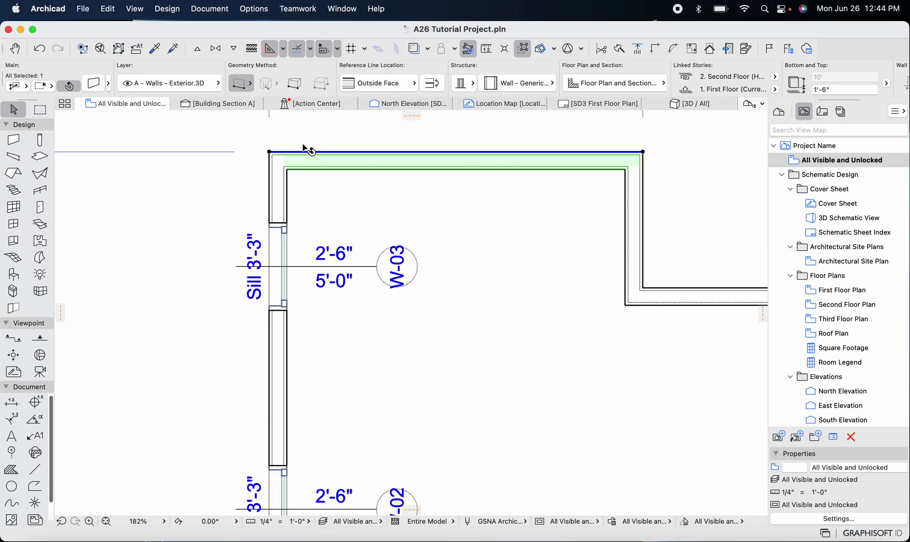
scroll(307, 149, "down", 5)
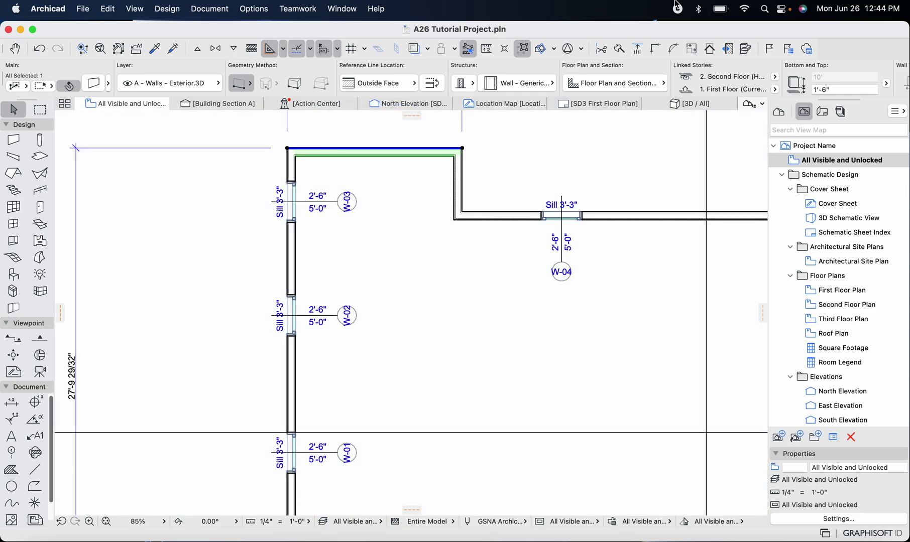